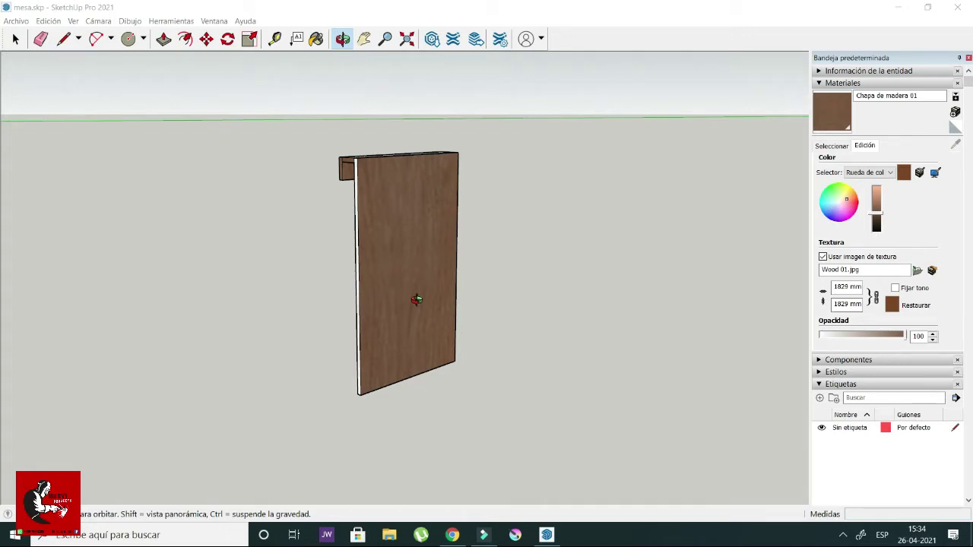
{"action": "mouse_move", "coordinate": [417, 299]}
{"action": "left_mouse_down"}
{"action": "mouse_move", "coordinate": [409, 303]}
{"action": "mouse_move", "coordinate": [626, 258]}
{"action": "left_mouse_up"}
{"action": "left_click_drag", "start_coordinate": [489, 263], "coordinate": [217, 298]}
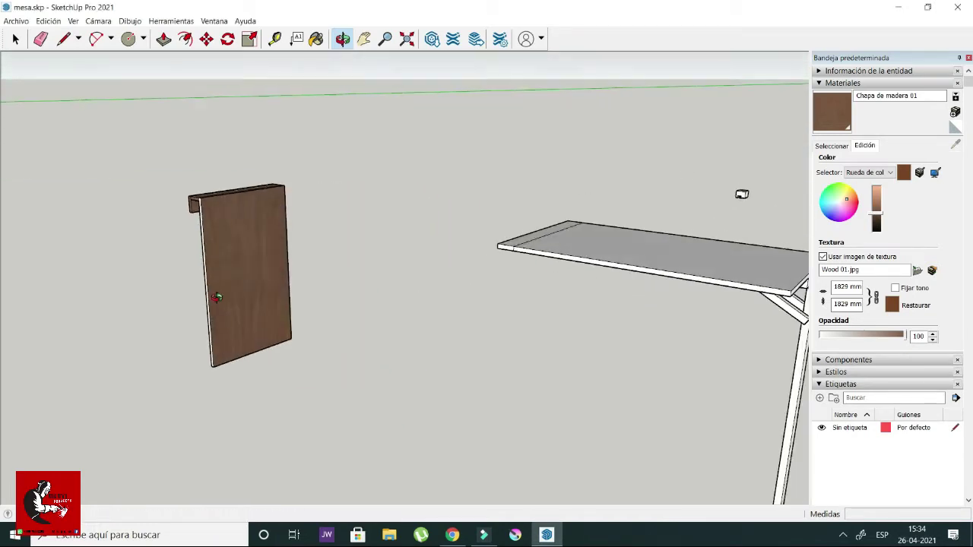
{"action": "key", "text": "h"}
{"action": "left_click_drag", "start_coordinate": [269, 276], "coordinate": [574, 216]}
{"action": "mouse_move", "coordinate": [565, 216]}
{"action": "middle_mouse_down"}
{"action": "mouse_move", "coordinate": [598, 211]}
{"action": "mouse_move", "coordinate": [304, 235]}
{"action": "mouse_move", "coordinate": [760, 282]}
{"action": "mouse_move", "coordinate": [517, 244]}
{"action": "mouse_move", "coordinate": [461, 250]}
{"action": "mouse_move", "coordinate": [484, 254]}
{"action": "middle_mouse_up"}
{"action": "middle_click_drag", "start_coordinate": [586, 258], "coordinate": [431, 182], "text": "shift"}
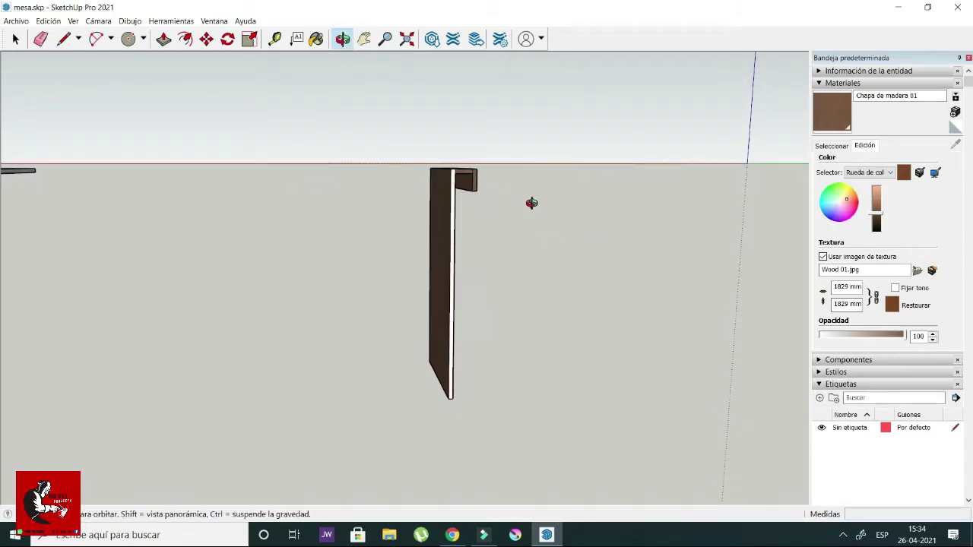
{"action": "mouse_move", "coordinate": [582, 195]}
{"action": "middle_mouse_down"}
{"action": "mouse_move", "coordinate": [479, 220]}
{"action": "mouse_move", "coordinate": [450, 215]}
{"action": "mouse_move", "coordinate": [597, 211]}
{"action": "mouse_move", "coordinate": [171, 252]}
{"action": "mouse_move", "coordinate": [159, 226]}
{"action": "mouse_move", "coordinate": [289, 194]}
{"action": "mouse_move", "coordinate": [538, 215]}
{"action": "mouse_move", "coordinate": [396, 203]}
{"action": "middle_mouse_up"}
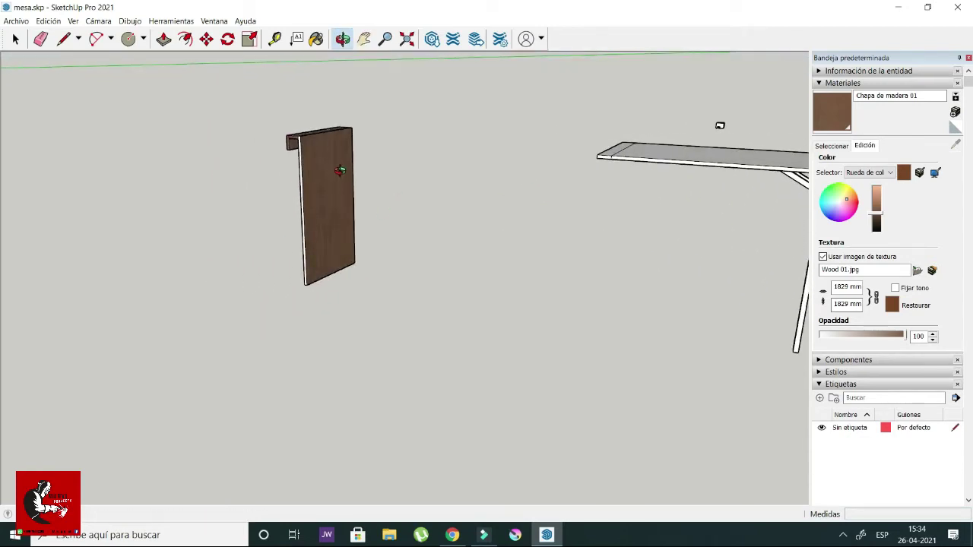
{"action": "scroll", "coordinate": [339, 170], "scroll_direction": "up", "scroll_amount": 2}
{"action": "middle_click_drag", "start_coordinate": [340, 171], "coordinate": [433, 200], "text": "shift"}
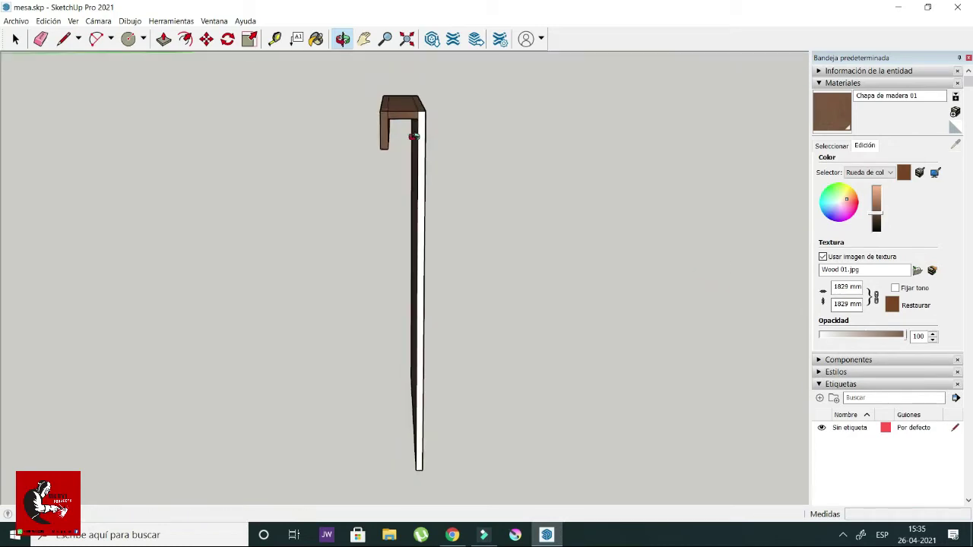
{"action": "mouse_move", "coordinate": [419, 124]}
{"action": "middle_mouse_down"}
{"action": "mouse_move", "coordinate": [373, 152]}
{"action": "mouse_move", "coordinate": [404, 152]}
{"action": "mouse_move", "coordinate": [364, 282]}
{"action": "mouse_move", "coordinate": [391, 228]}
{"action": "mouse_move", "coordinate": [342, 282]}
{"action": "mouse_move", "coordinate": [387, 260]}
{"action": "mouse_move", "coordinate": [362, 252]}
{"action": "middle_mouse_up"}
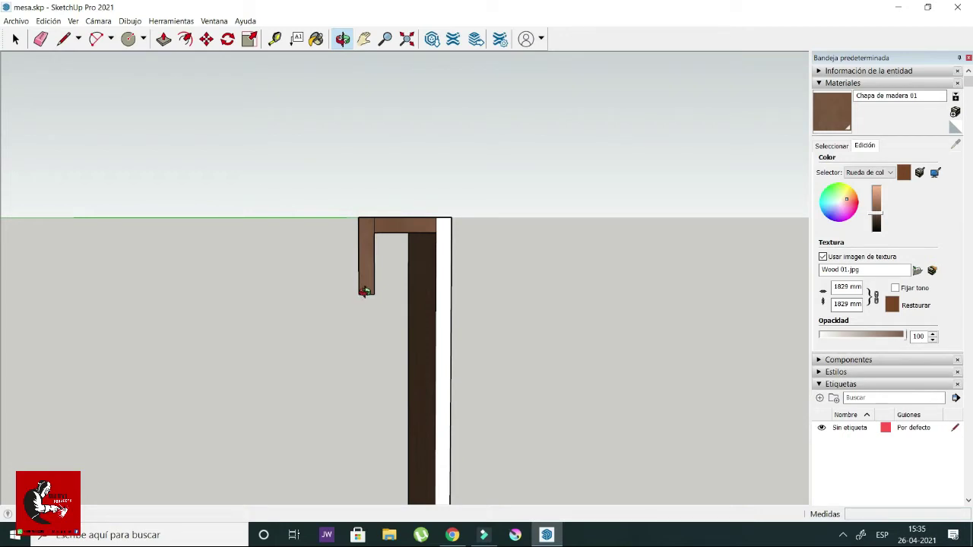
- In front view, draw a line from the hook lip's lower corner to its top corner to close the face
{"action": "left_click_drag", "start_coordinate": [365, 291], "coordinate": [435, 270]}
{"action": "key", "text": "h"}
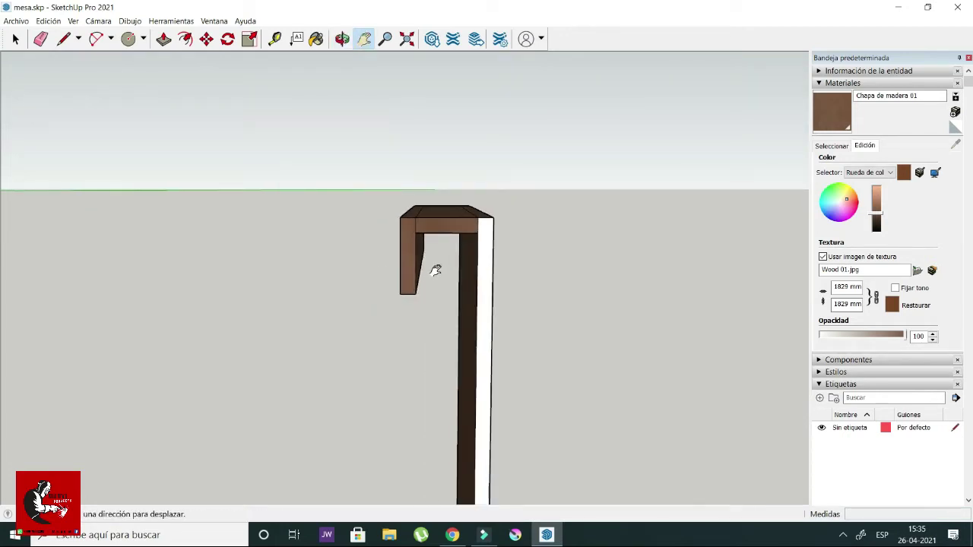
{"action": "key", "text": "f"}
{"action": "key", "text": "l"}
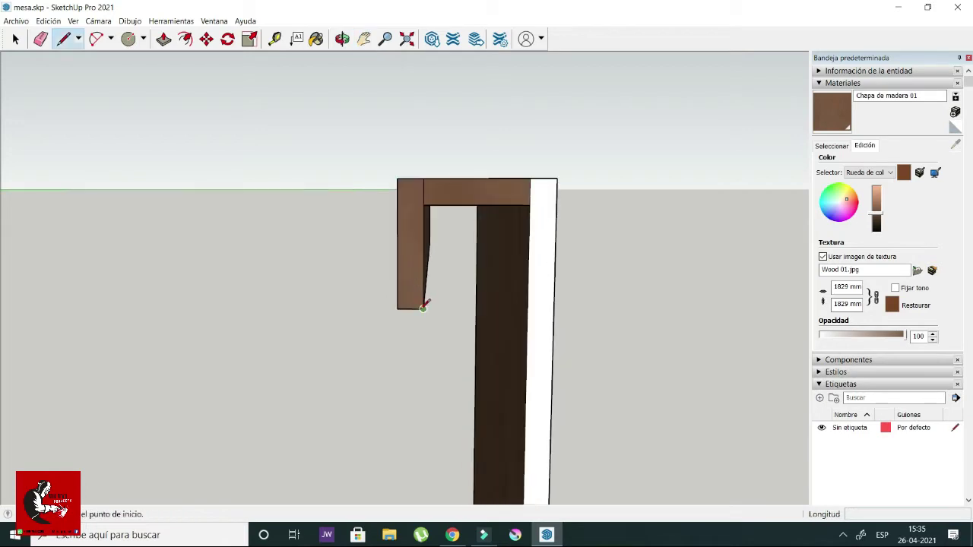
{"action": "left_click", "coordinate": [422, 311]}
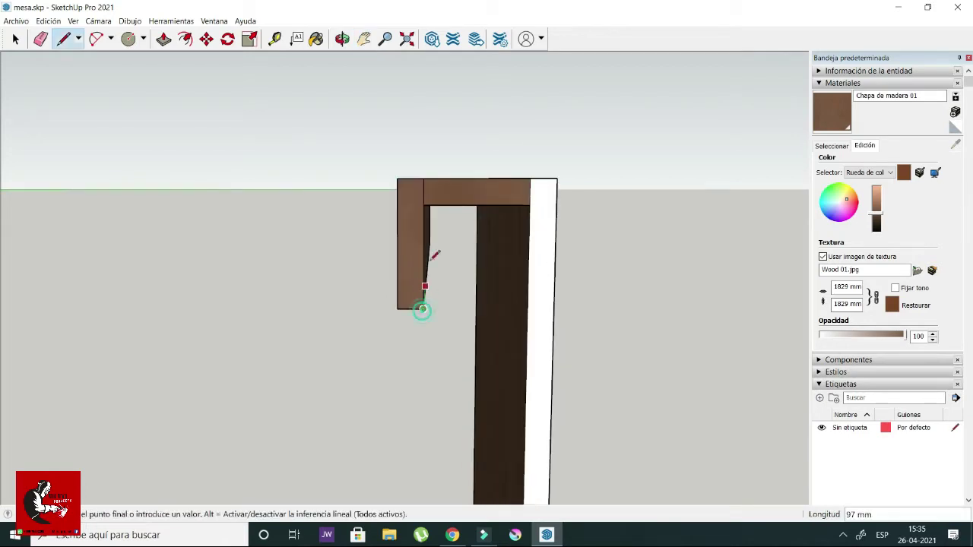
{"action": "left_click", "coordinate": [424, 178]}
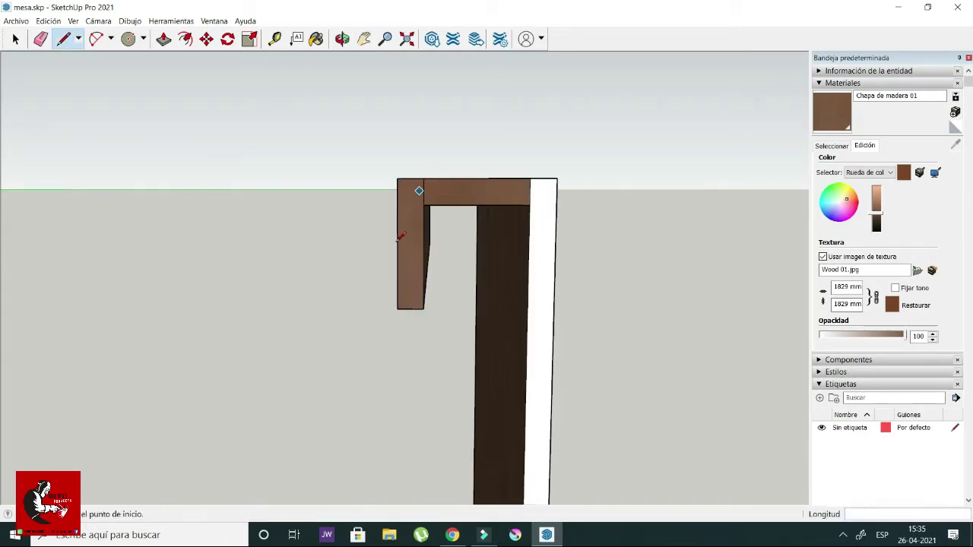
{"action": "mouse_move", "coordinate": [402, 265]}
{"action": "middle_mouse_down"}
{"action": "mouse_move", "coordinate": [342, 235]}
{"action": "mouse_move", "coordinate": [431, 244]}
{"action": "middle_mouse_up"}
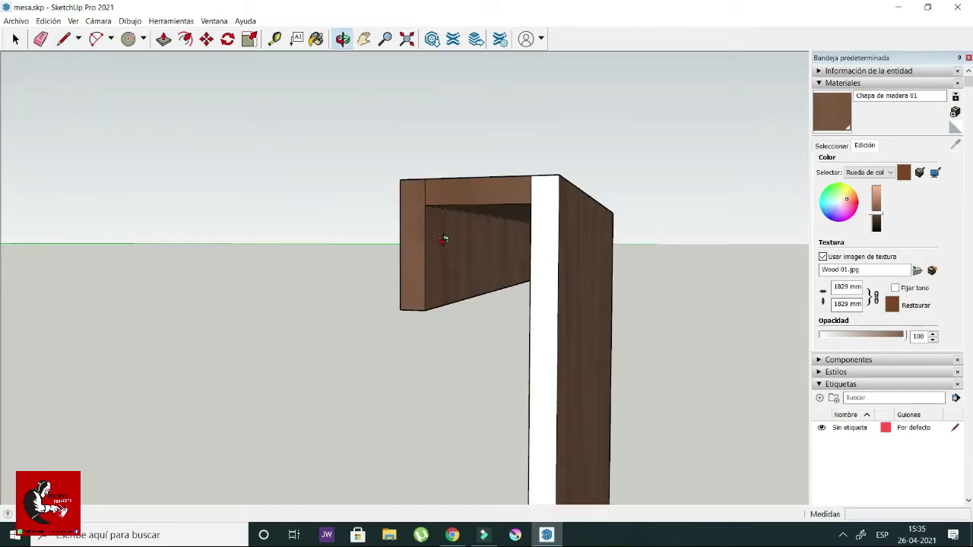
{"action": "middle_click_drag", "start_coordinate": [471, 243], "coordinate": [442, 271]}
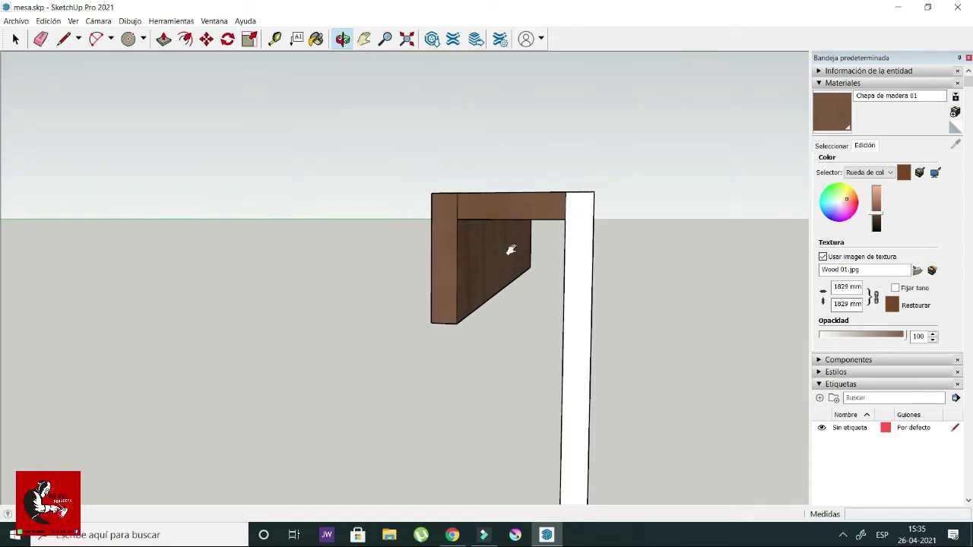
{"action": "middle_click_drag", "start_coordinate": [517, 241], "coordinate": [504, 252]}
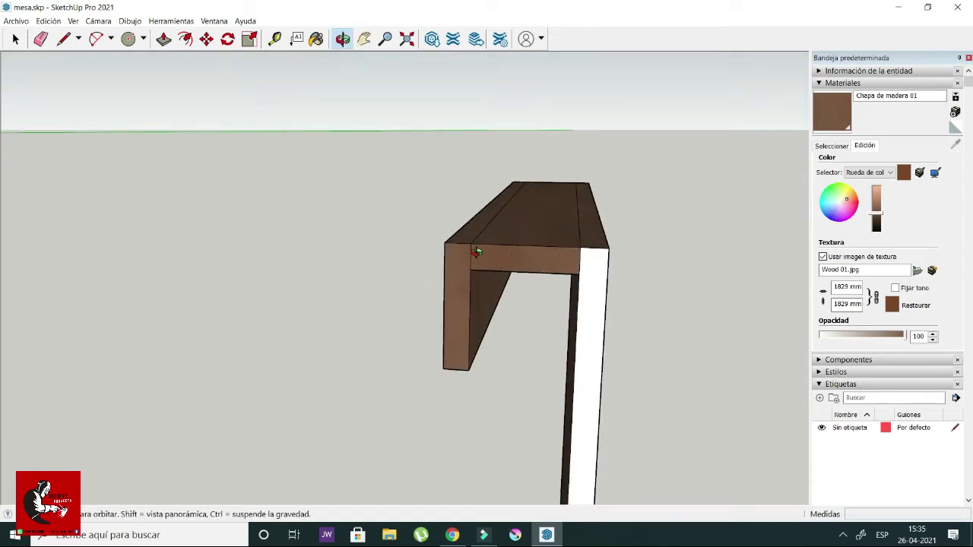
{"action": "key", "text": "h"}
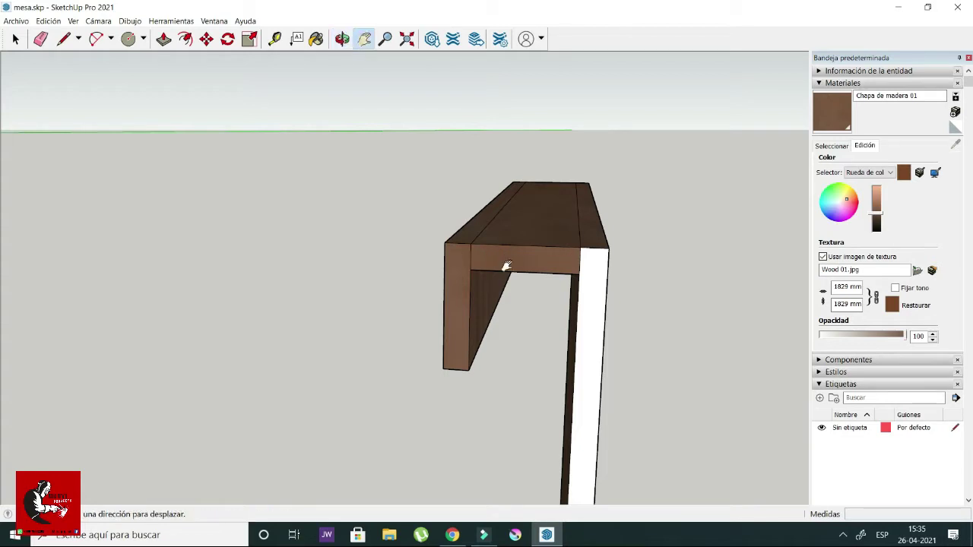
{"action": "mouse_move", "coordinate": [526, 261]}
{"action": "middle_mouse_down"}
{"action": "mouse_move", "coordinate": [456, 248]}
{"action": "mouse_move", "coordinate": [530, 236]}
{"action": "mouse_move", "coordinate": [608, 206]}
{"action": "middle_mouse_up"}
{"action": "mouse_move", "coordinate": [475, 228]}
{"action": "middle_mouse_down"}
{"action": "mouse_move", "coordinate": [467, 256]}
{"action": "mouse_move", "coordinate": [370, 282]}
{"action": "mouse_move", "coordinate": [423, 278]}
{"action": "mouse_move", "coordinate": [378, 278]}
{"action": "middle_mouse_up"}
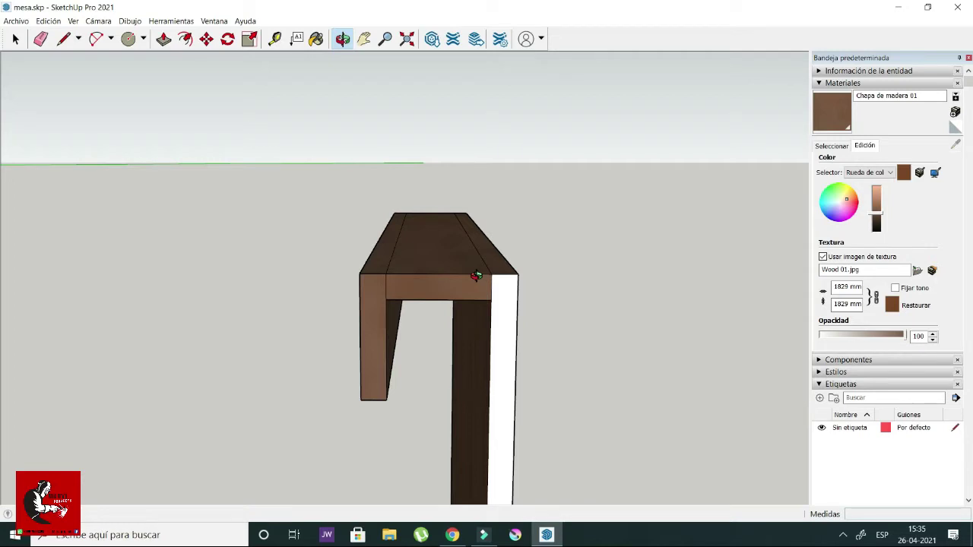
{"action": "middle_click_drag", "start_coordinate": [476, 275], "coordinate": [341, 289]}
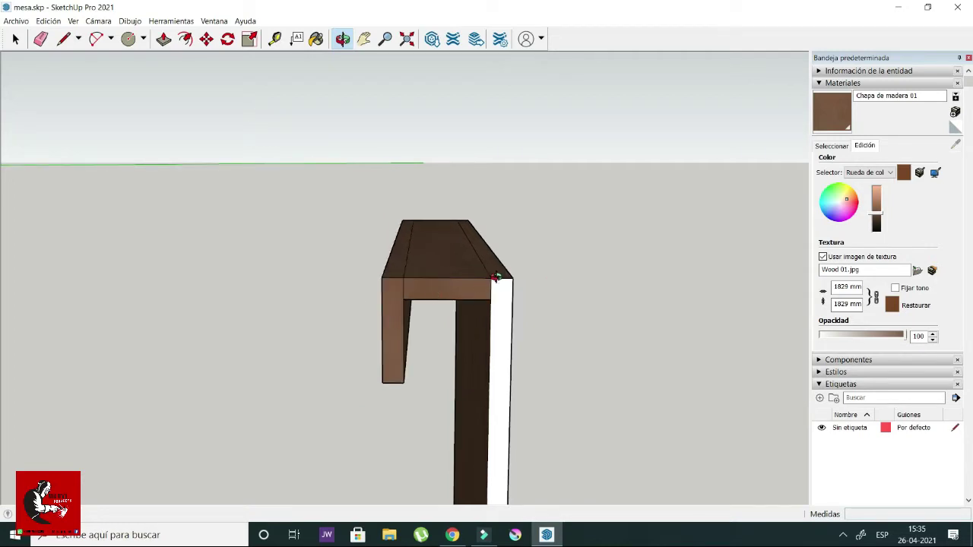
{"action": "mouse_move", "coordinate": [495, 277]}
{"action": "middle_mouse_down"}
{"action": "mouse_move", "coordinate": [434, 266]}
{"action": "mouse_move", "coordinate": [444, 279]}
{"action": "mouse_move", "coordinate": [411, 306]}
{"action": "middle_mouse_up"}
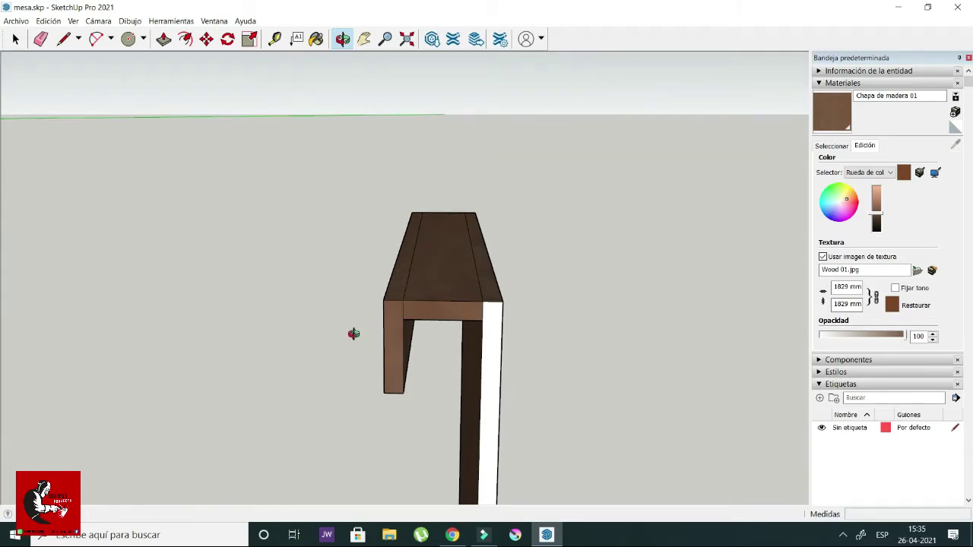
{"action": "mouse_move", "coordinate": [354, 332]}
{"action": "middle_mouse_down"}
{"action": "mouse_move", "coordinate": [428, 319]}
{"action": "mouse_move", "coordinate": [555, 343]}
{"action": "mouse_move", "coordinate": [501, 318]}
{"action": "mouse_move", "coordinate": [498, 192]}
{"action": "mouse_move", "coordinate": [365, 222]}
{"action": "middle_mouse_up"}
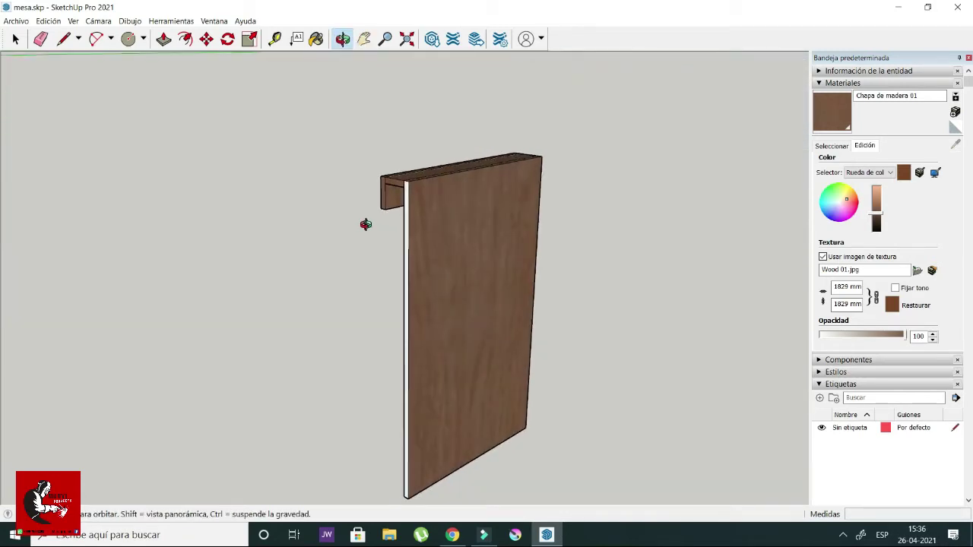
{"action": "mouse_move", "coordinate": [433, 236]}
{"action": "middle_mouse_down"}
{"action": "mouse_move", "coordinate": [448, 196]}
{"action": "mouse_move", "coordinate": [569, 197]}
{"action": "mouse_move", "coordinate": [563, 204]}
{"action": "mouse_move", "coordinate": [355, 134]}
{"action": "mouse_move", "coordinate": [430, 217]}
{"action": "middle_mouse_up"}
{"action": "scroll", "coordinate": [430, 217], "scroll_direction": "up", "scroll_amount": 2}
{"action": "scroll", "coordinate": [413, 187], "scroll_direction": "up", "scroll_amount": 2}
{"action": "mouse_move", "coordinate": [438, 145]}
{"action": "middle_mouse_down"}
{"action": "mouse_move", "coordinate": [445, 174]}
{"action": "mouse_move", "coordinate": [238, 261]}
{"action": "middle_mouse_up"}
{"action": "scroll", "coordinate": [293, 304], "scroll_direction": "down", "scroll_amount": 1}
{"action": "scroll", "coordinate": [292, 307], "scroll_direction": "down", "scroll_amount": 1}
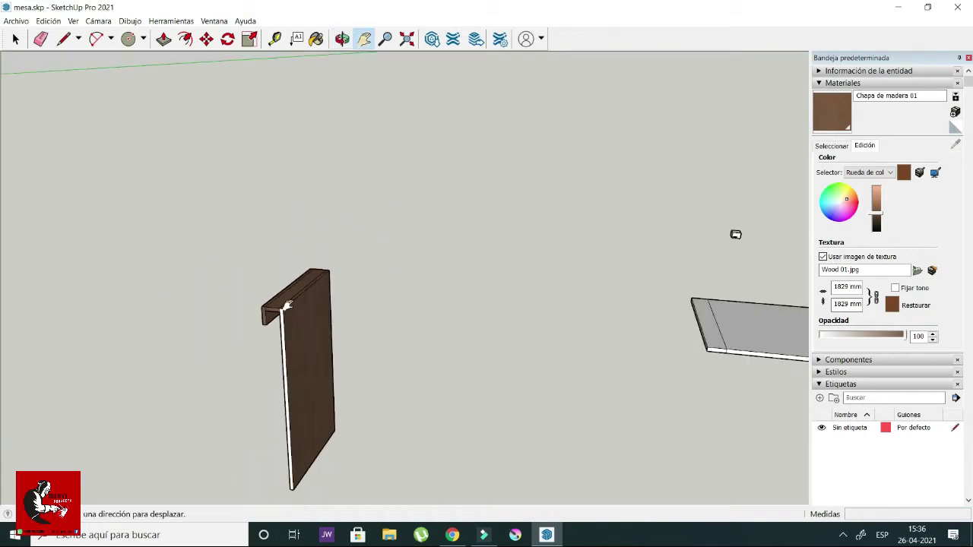
{"action": "middle_click_drag", "start_coordinate": [545, 326], "coordinate": [210, 193], "text": "shift"}
{"action": "mouse_move", "coordinate": [501, 279]}
{"action": "left_mouse_down"}
{"action": "mouse_move", "coordinate": [576, 221]}
{"action": "mouse_move", "coordinate": [545, 211]}
{"action": "mouse_move", "coordinate": [463, 243]}
{"action": "mouse_move", "coordinate": [443, 274]}
{"action": "mouse_move", "coordinate": [347, 200]}
{"action": "mouse_move", "coordinate": [217, 201]}
{"action": "mouse_move", "coordinate": [358, 260]}
{"action": "left_mouse_up"}
{"action": "scroll", "coordinate": [339, 221], "scroll_direction": "up", "scroll_amount": 3}
{"action": "left_click_drag", "start_coordinate": [341, 185], "coordinate": [212, 214]}
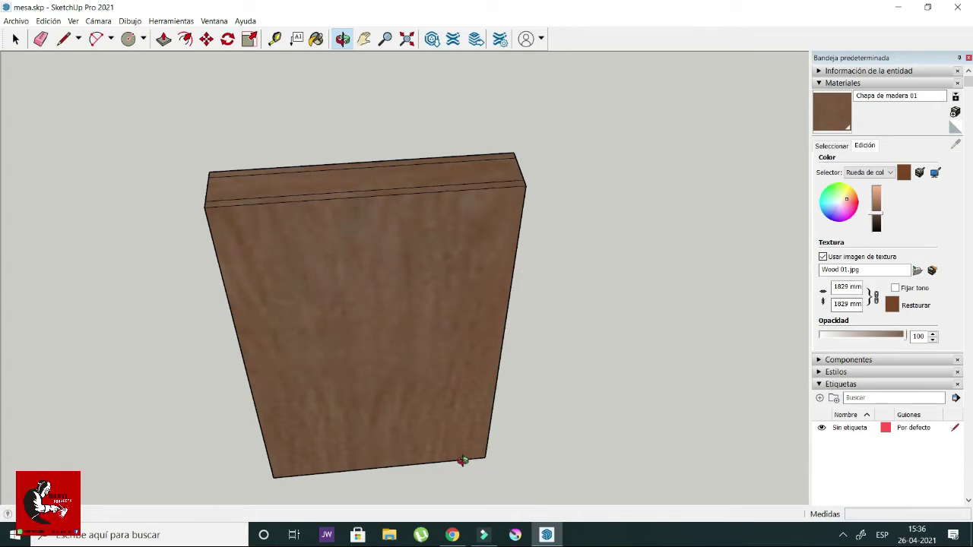
{"action": "mouse_move", "coordinate": [462, 461]}
{"action": "left_mouse_down"}
{"action": "mouse_move", "coordinate": [560, 261]}
{"action": "mouse_move", "coordinate": [431, 224]}
{"action": "left_mouse_up"}
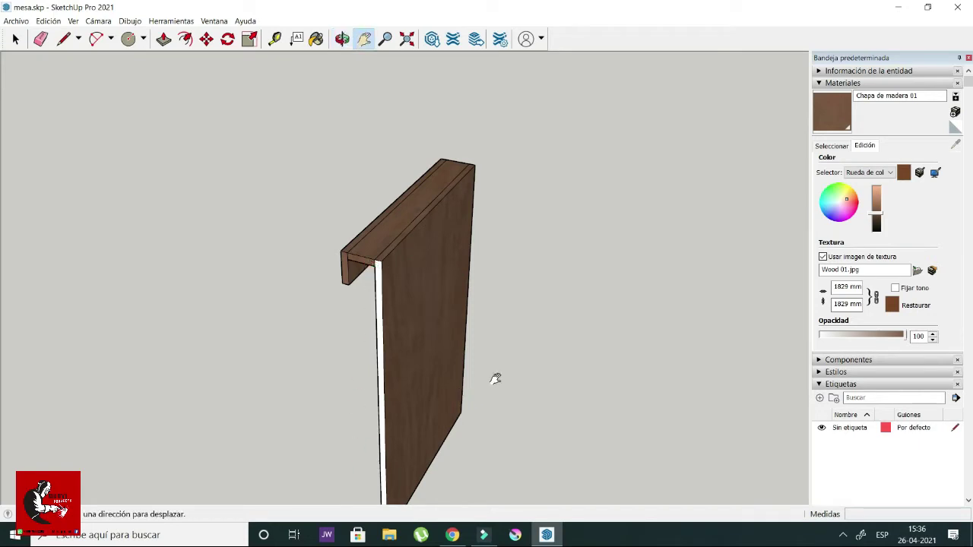
{"action": "left_click_drag", "start_coordinate": [495, 377], "coordinate": [478, 265]}
{"action": "left_click_drag", "start_coordinate": [362, 143], "coordinate": [387, 177]}
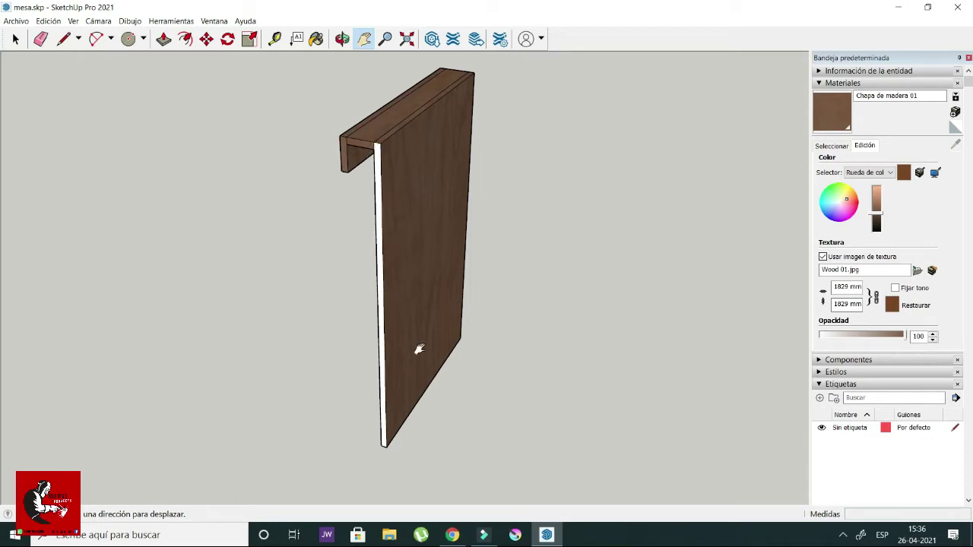
{"action": "scroll", "coordinate": [389, 456], "scroll_direction": "down", "scroll_amount": 2}
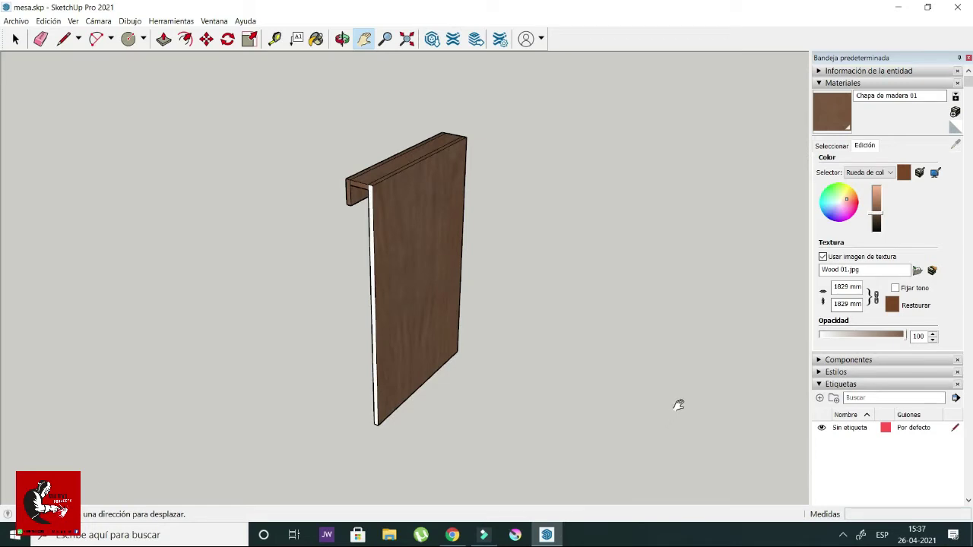
{"action": "mouse_move", "coordinate": [702, 375]}
{"action": "middle_mouse_down"}
{"action": "mouse_move", "coordinate": [654, 326]}
{"action": "mouse_move", "coordinate": [487, 282]}
{"action": "mouse_move", "coordinate": [519, 246]}
{"action": "mouse_move", "coordinate": [593, 249]}
{"action": "mouse_move", "coordinate": [452, 163]}
{"action": "mouse_move", "coordinate": [511, 142]}
{"action": "middle_mouse_up"}
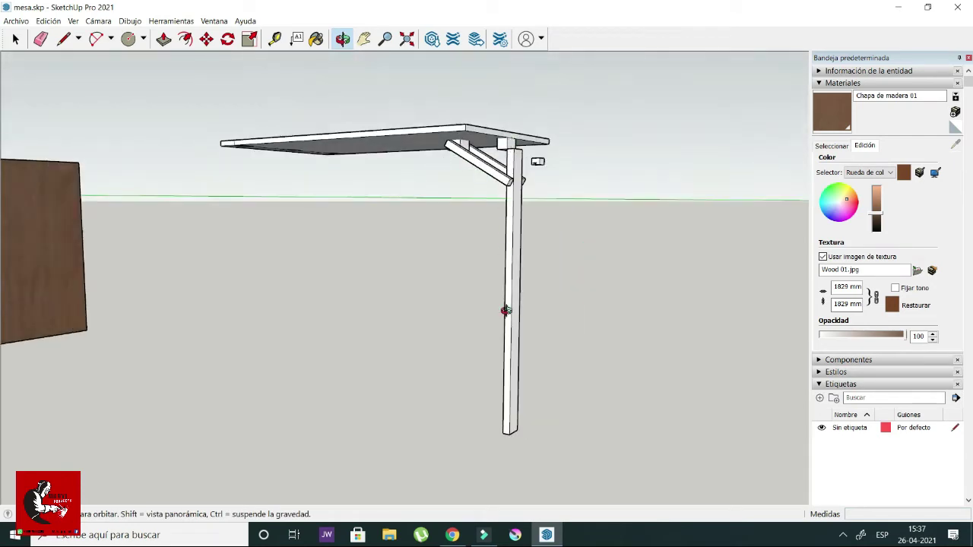
{"action": "mouse_move", "coordinate": [568, 268]}
{"action": "middle_mouse_down"}
{"action": "mouse_move", "coordinate": [527, 265]}
{"action": "mouse_move", "coordinate": [468, 176]}
{"action": "middle_mouse_up"}
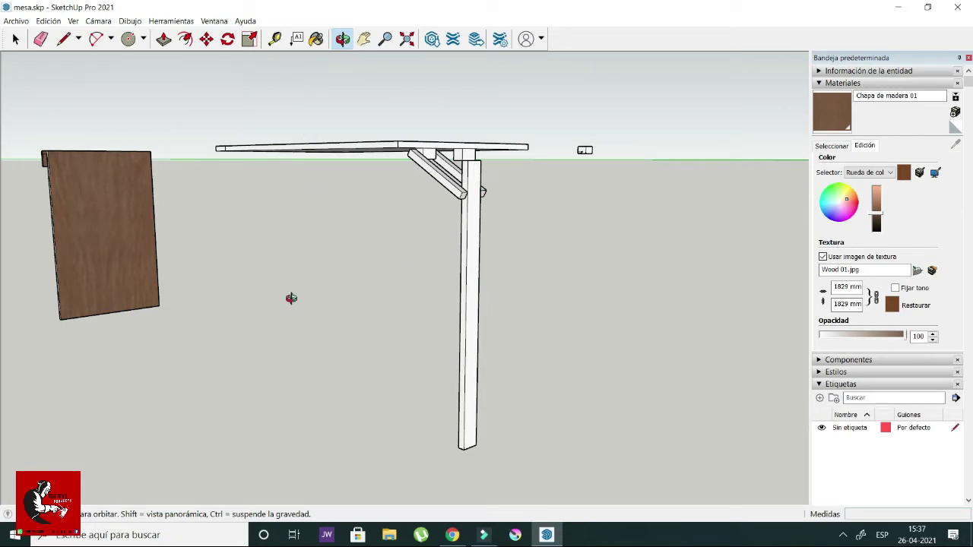
{"action": "mouse_move", "coordinate": [342, 275]}
{"action": "middle_mouse_down"}
{"action": "mouse_move", "coordinate": [438, 233]}
{"action": "mouse_move", "coordinate": [265, 190]}
{"action": "middle_mouse_up"}
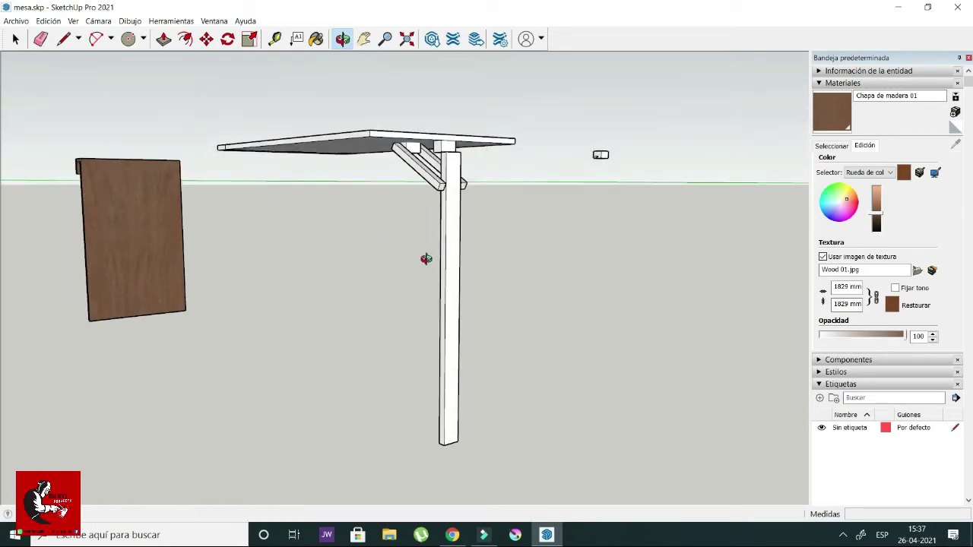
{"action": "mouse_move", "coordinate": [339, 159]}
{"action": "middle_mouse_down"}
{"action": "mouse_move", "coordinate": [406, 190]}
{"action": "mouse_move", "coordinate": [451, 178]}
{"action": "mouse_move", "coordinate": [353, 174]}
{"action": "middle_mouse_up"}
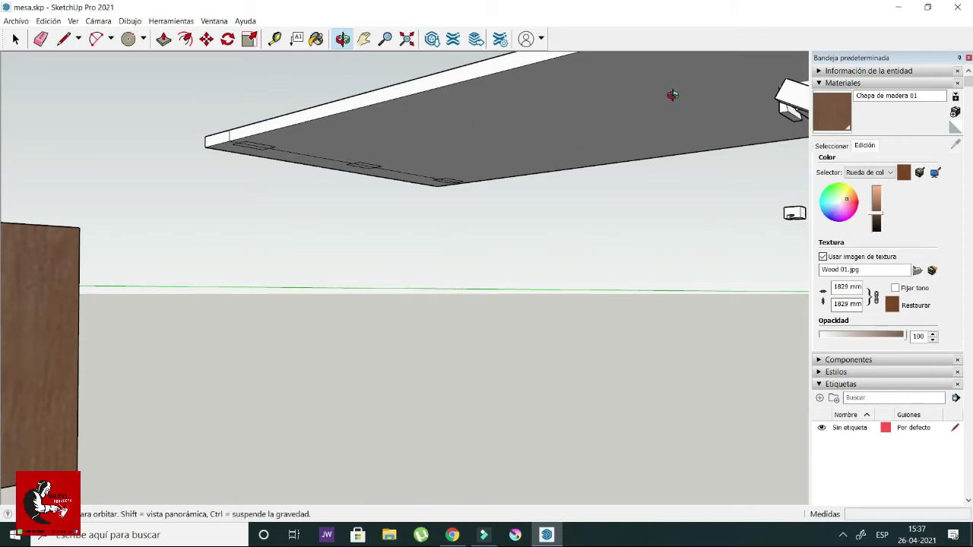
{"action": "mouse_move", "coordinate": [672, 97]}
{"action": "middle_mouse_down"}
{"action": "mouse_move", "coordinate": [691, 161]}
{"action": "mouse_move", "coordinate": [660, 157]}
{"action": "mouse_move", "coordinate": [729, 129]}
{"action": "middle_mouse_up"}
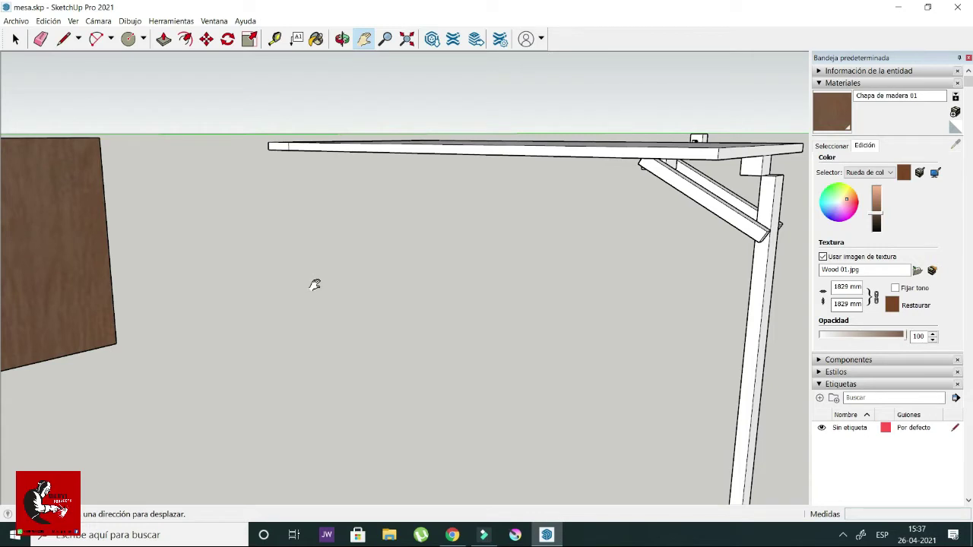
{"action": "mouse_move", "coordinate": [445, 246]}
{"action": "middle_mouse_down"}
{"action": "mouse_move", "coordinate": [412, 205]}
{"action": "mouse_move", "coordinate": [418, 160]}
{"action": "mouse_move", "coordinate": [517, 176]}
{"action": "mouse_move", "coordinate": [479, 106]}
{"action": "middle_mouse_up"}
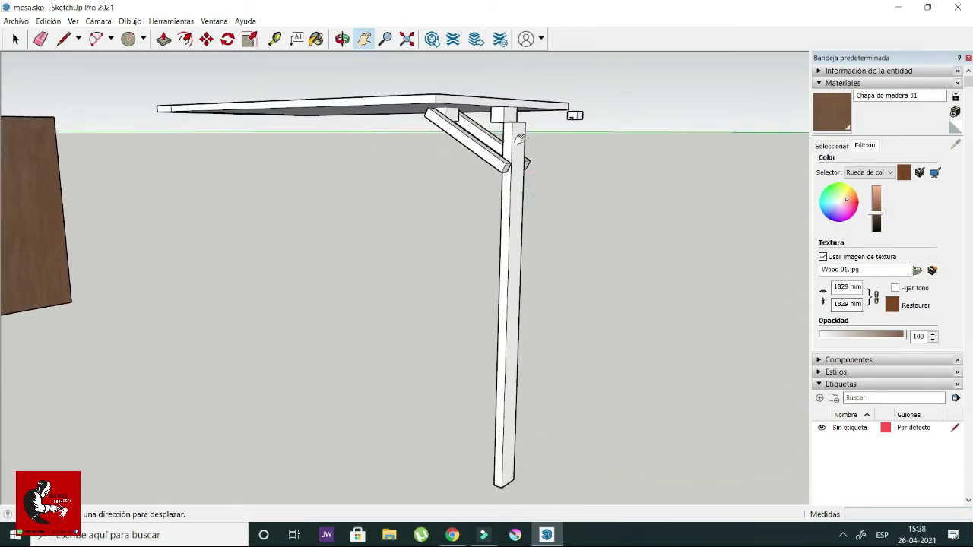
{"action": "mouse_move", "coordinate": [589, 348]}
{"action": "middle_mouse_down"}
{"action": "mouse_move", "coordinate": [599, 272]}
{"action": "mouse_move", "coordinate": [565, 260]}
{"action": "middle_mouse_up"}
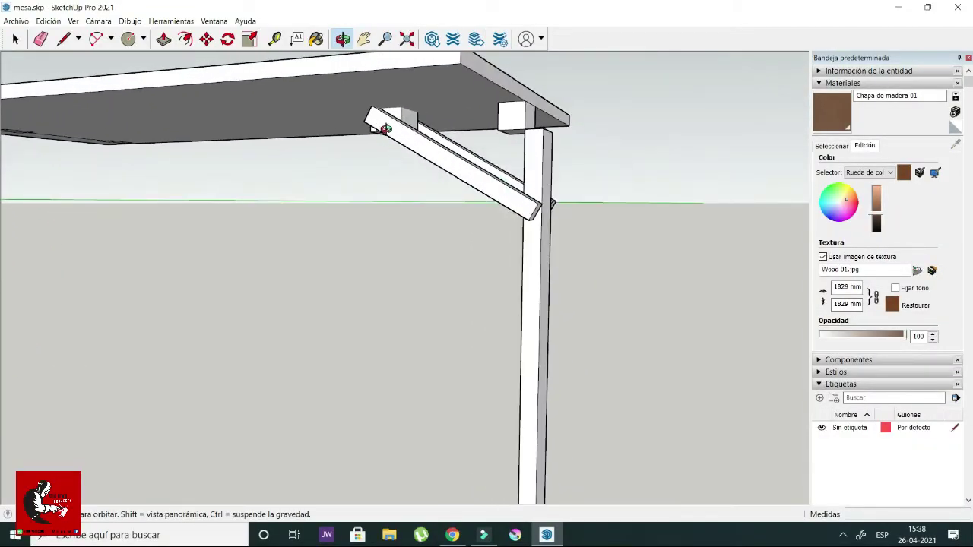
{"action": "mouse_move", "coordinate": [499, 187]}
{"action": "left_mouse_down"}
{"action": "mouse_move", "coordinate": [536, 191]}
{"action": "mouse_move", "coordinate": [464, 174]}
{"action": "left_mouse_up"}
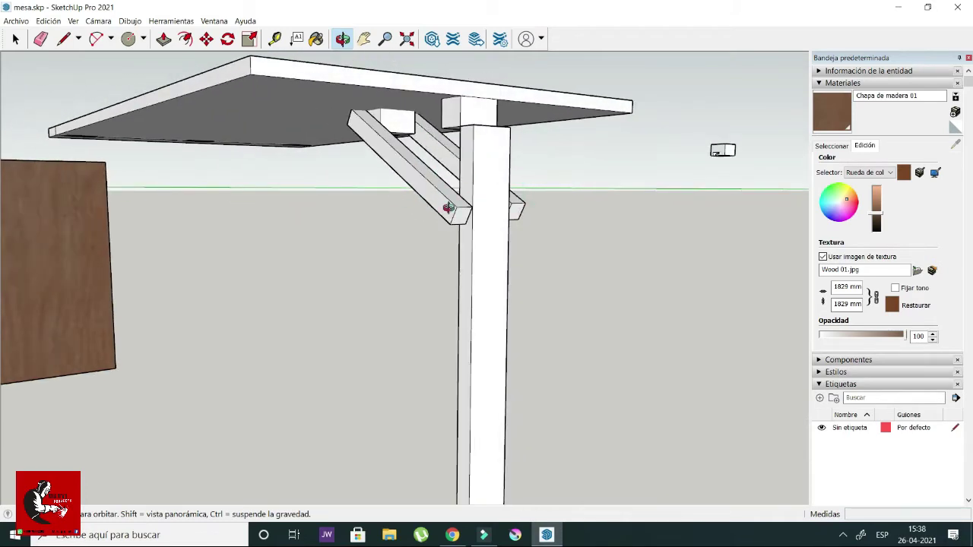
- Draw a small pivot circle on the diagonal brace's lower end face, then view the whole tabletop
{"action": "left_click_drag", "start_coordinate": [455, 217], "coordinate": [492, 198]}
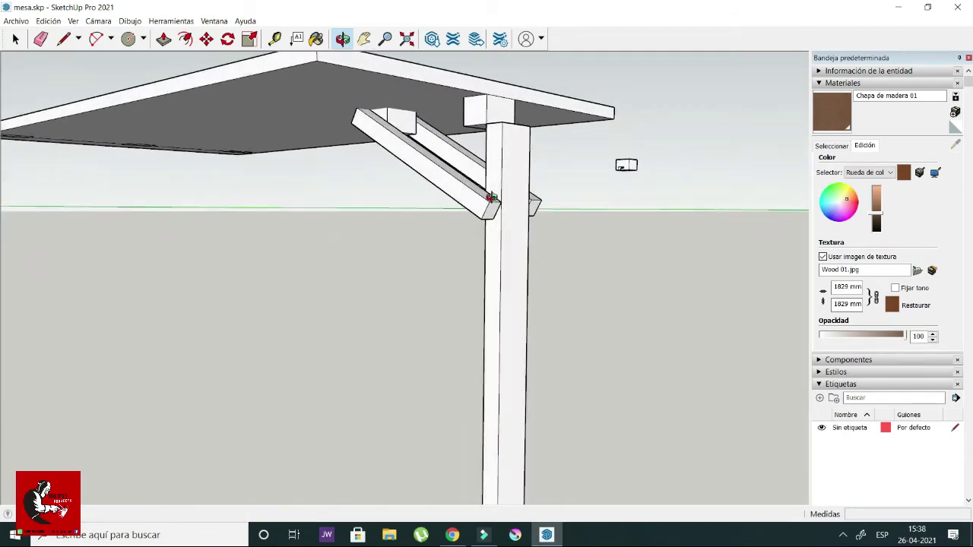
{"action": "left_click", "coordinate": [128, 40]}
{"action": "scroll", "coordinate": [395, 206], "scroll_direction": "up", "scroll_amount": 3}
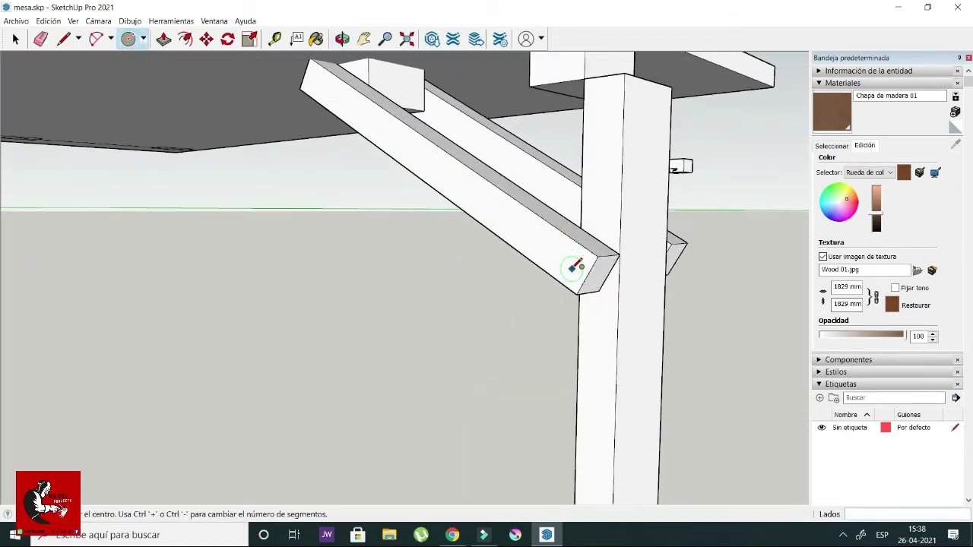
{"action": "scroll", "coordinate": [647, 250], "scroll_direction": "down", "scroll_amount": 4}
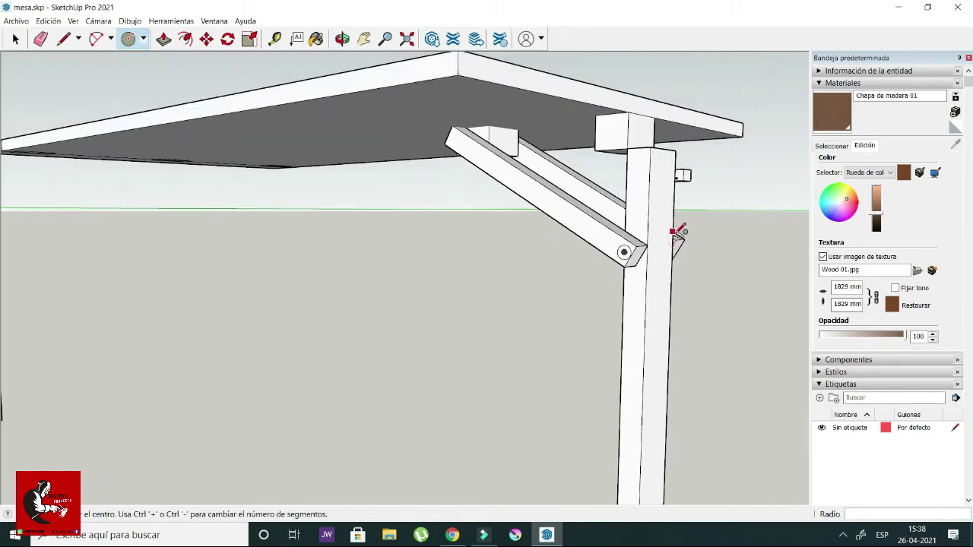
{"action": "middle_click_drag", "start_coordinate": [623, 251], "coordinate": [530, 205]}
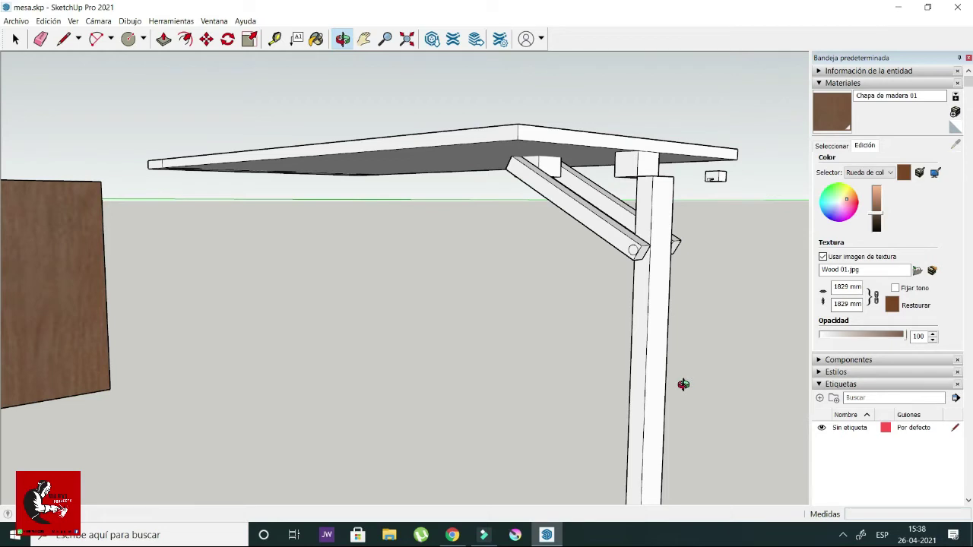
{"action": "scroll", "coordinate": [647, 164], "scroll_direction": "up", "scroll_amount": 2}
{"action": "scroll", "coordinate": [658, 152], "scroll_direction": "up", "scroll_amount": 3}
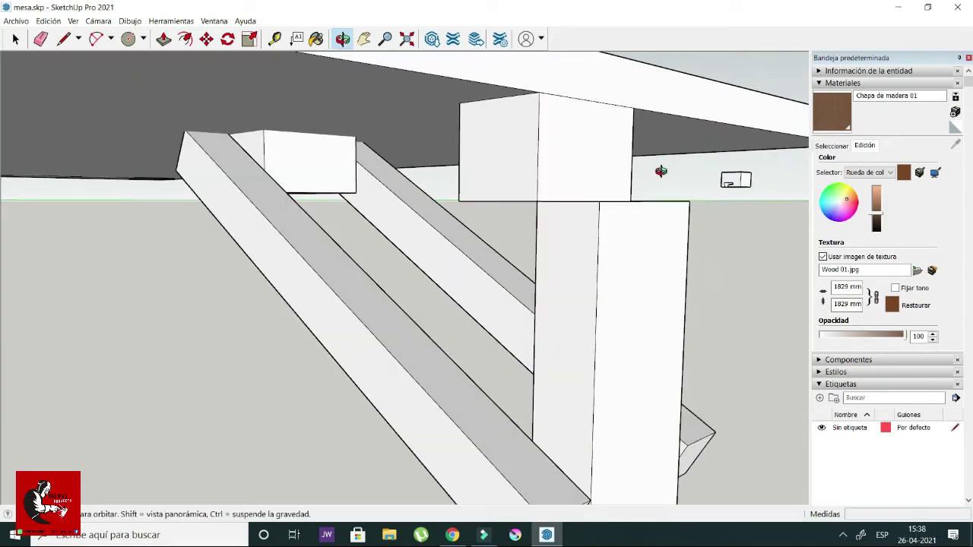
{"action": "scroll", "coordinate": [659, 170], "scroll_direction": "up", "scroll_amount": 2}
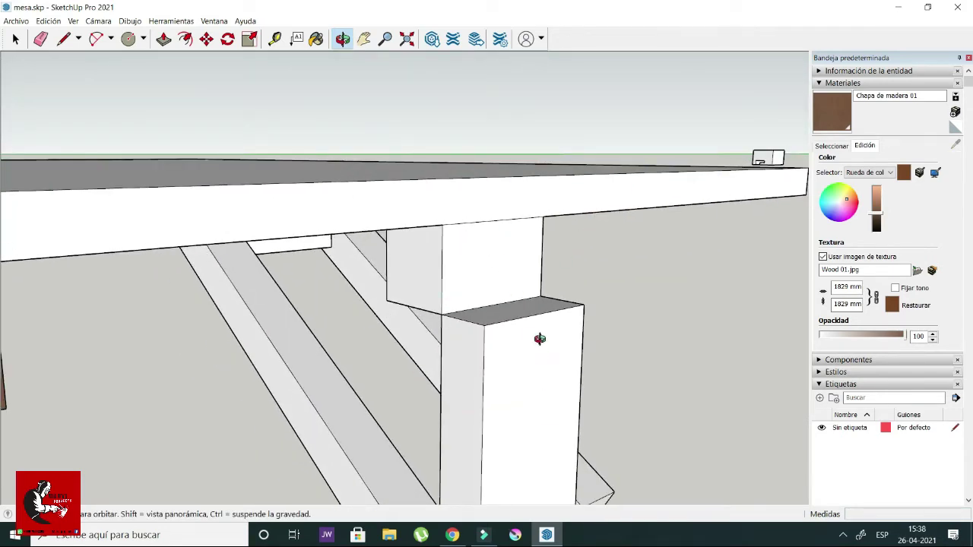
{"action": "mouse_move", "coordinate": [540, 339]}
{"action": "left_mouse_down"}
{"action": "mouse_move", "coordinate": [512, 334]}
{"action": "mouse_move", "coordinate": [534, 341]}
{"action": "mouse_move", "coordinate": [519, 367]}
{"action": "mouse_move", "coordinate": [535, 403]}
{"action": "mouse_move", "coordinate": [550, 383]}
{"action": "mouse_move", "coordinate": [552, 404]}
{"action": "mouse_move", "coordinate": [635, 312]}
{"action": "left_mouse_up"}
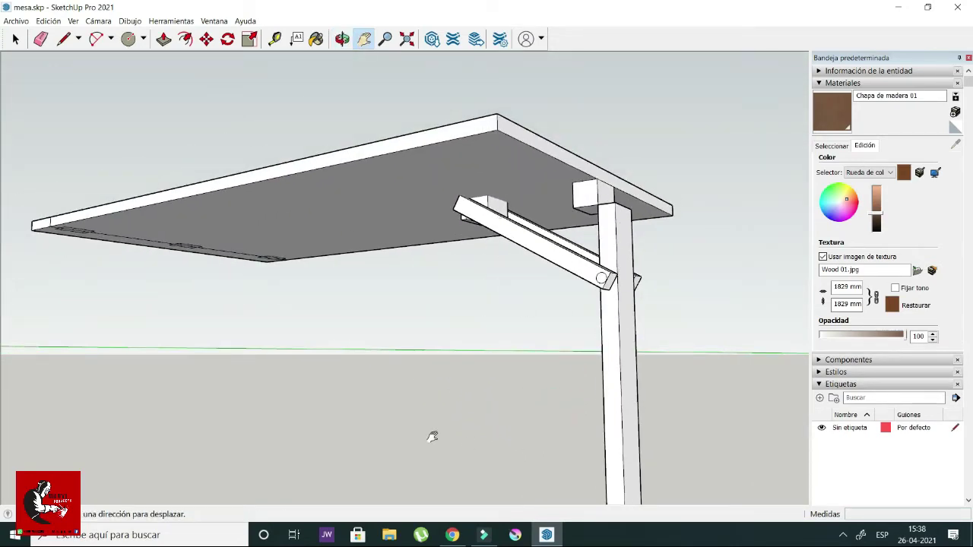
{"action": "left_click_drag", "start_coordinate": [263, 225], "coordinate": [426, 155]}
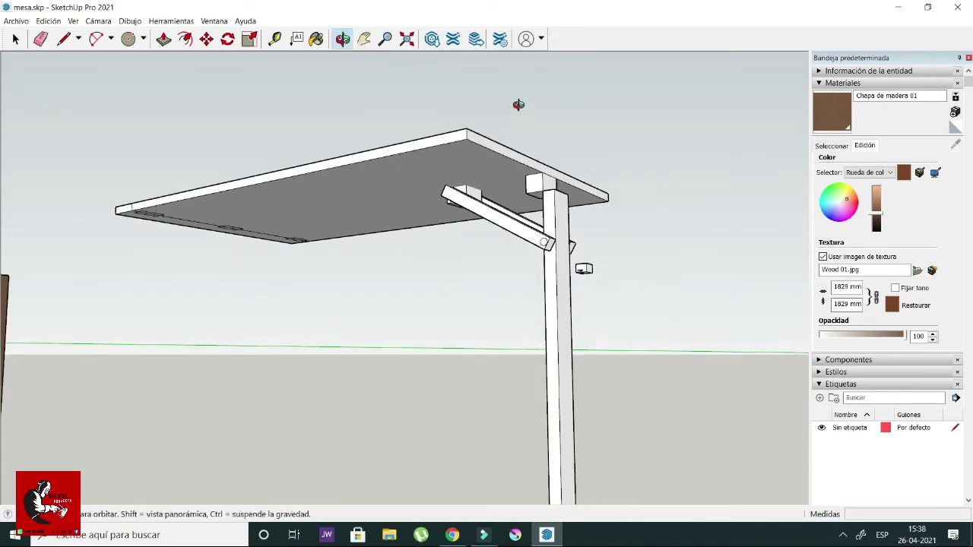
{"action": "left_click_drag", "start_coordinate": [517, 105], "coordinate": [463, 197]}
{"action": "left_click_drag", "start_coordinate": [44, 243], "coordinate": [129, 263], "text": "shift"}
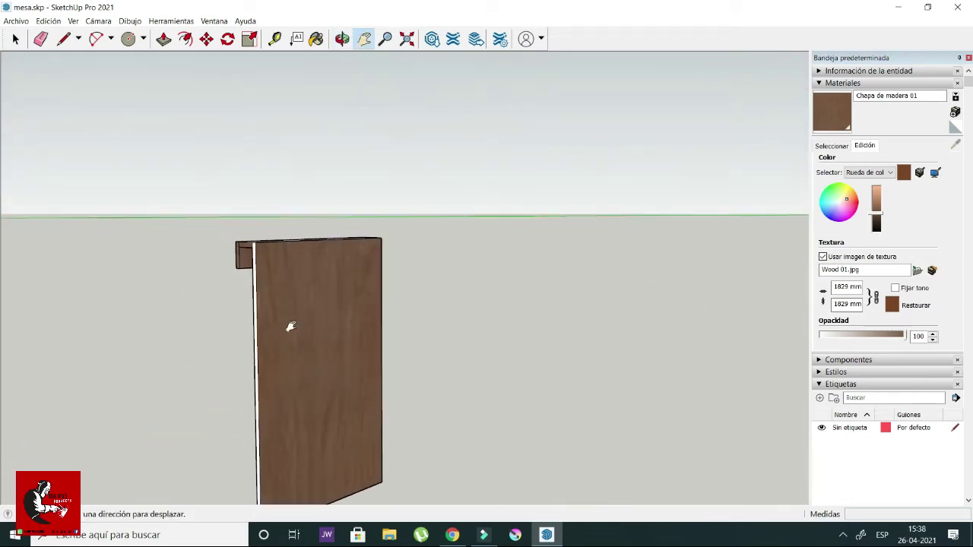
{"action": "left_click_drag", "start_coordinate": [289, 326], "coordinate": [446, 196], "text": "shift"}
{"action": "mouse_move", "coordinate": [601, 266]}
{"action": "middle_mouse_down", "text": "shift"}
{"action": "mouse_move", "coordinate": [294, 169]}
{"action": "mouse_move", "coordinate": [586, 115]}
{"action": "mouse_move", "coordinate": [583, 174]}
{"action": "mouse_move", "coordinate": [626, 181]}
{"action": "middle_mouse_up", "text": "shift"}
{"action": "middle_click_drag", "start_coordinate": [495, 172], "coordinate": [399, 150]}
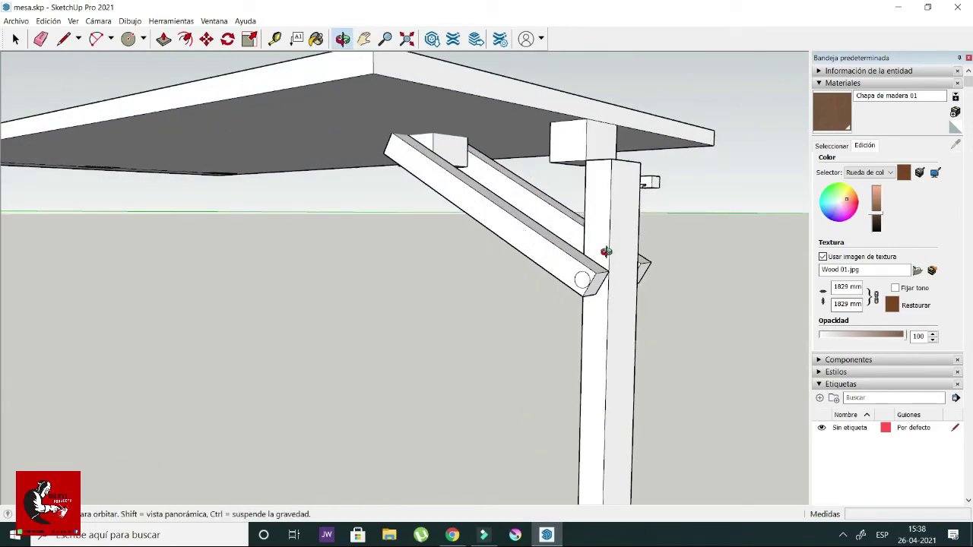
{"action": "mouse_move", "coordinate": [682, 278]}
{"action": "middle_mouse_down"}
{"action": "mouse_move", "coordinate": [341, 241]}
{"action": "mouse_move", "coordinate": [268, 246]}
{"action": "mouse_move", "coordinate": [146, 177]}
{"action": "mouse_move", "coordinate": [206, 210]}
{"action": "mouse_move", "coordinate": [482, 206]}
{"action": "mouse_move", "coordinate": [447, 193]}
{"action": "middle_mouse_up"}
{"action": "scroll", "coordinate": [447, 193], "scroll_direction": "down", "scroll_amount": 5}
{"action": "scroll", "coordinate": [540, 217], "scroll_direction": "down", "scroll_amount": 3}
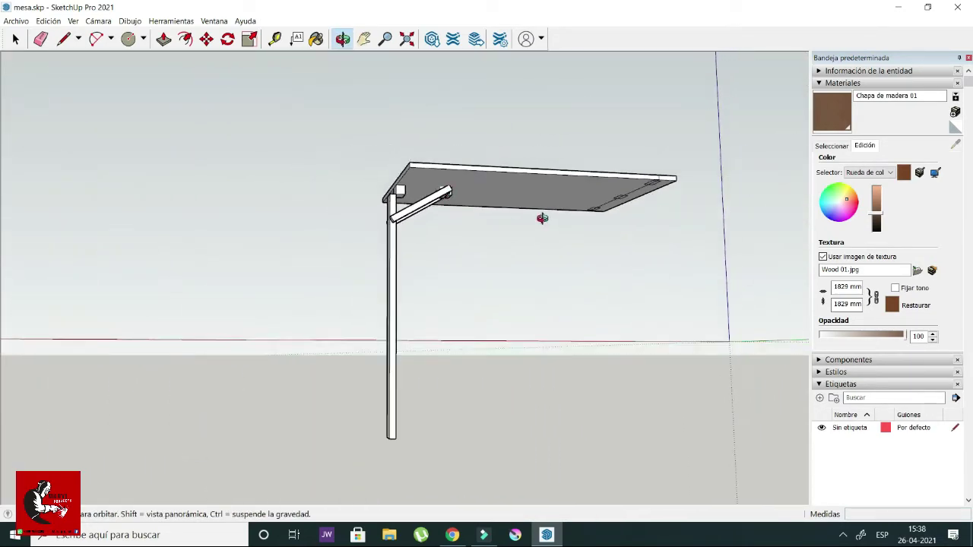
{"action": "mouse_move", "coordinate": [540, 217]}
{"action": "middle_mouse_down"}
{"action": "mouse_move", "coordinate": [580, 288]}
{"action": "mouse_move", "coordinate": [485, 234]}
{"action": "mouse_move", "coordinate": [208, 186]}
{"action": "middle_mouse_up"}
{"action": "middle_click_drag", "start_coordinate": [486, 188], "coordinate": [425, 183]}
{"action": "scroll", "coordinate": [456, 205], "scroll_direction": "up", "scroll_amount": 3}
{"action": "scroll", "coordinate": [458, 214], "scroll_direction": "up", "scroll_amount": 2}
{"action": "scroll", "coordinate": [458, 214], "scroll_direction": "up", "scroll_amount": 2}
{"action": "middle_click_drag", "start_coordinate": [504, 202], "coordinate": [437, 185]}
{"action": "scroll", "coordinate": [435, 175], "scroll_direction": "up", "scroll_amount": 2}
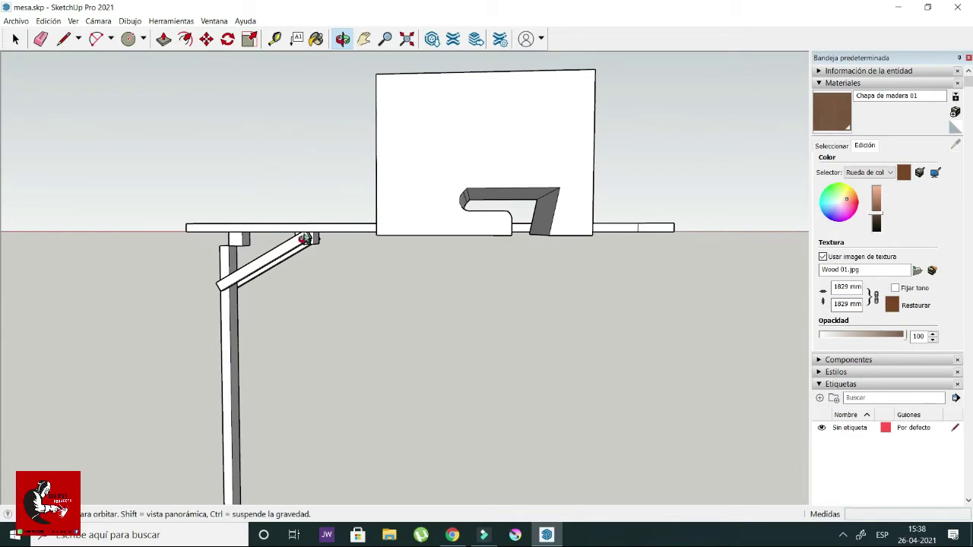
{"action": "scroll", "coordinate": [289, 244], "scroll_direction": "up", "scroll_amount": 2}
{"action": "scroll", "coordinate": [327, 250], "scroll_direction": "up", "scroll_amount": 2}
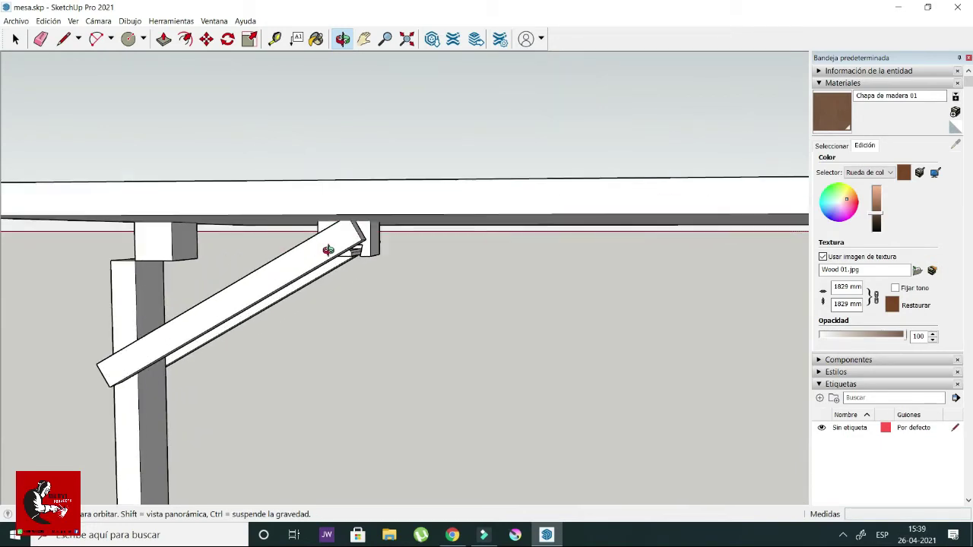
{"action": "scroll", "coordinate": [335, 232], "scroll_direction": "down", "scroll_amount": 2}
{"action": "scroll", "coordinate": [342, 237], "scroll_direction": "down", "scroll_amount": 2}
{"action": "scroll", "coordinate": [372, 243], "scroll_direction": "down", "scroll_amount": 1}
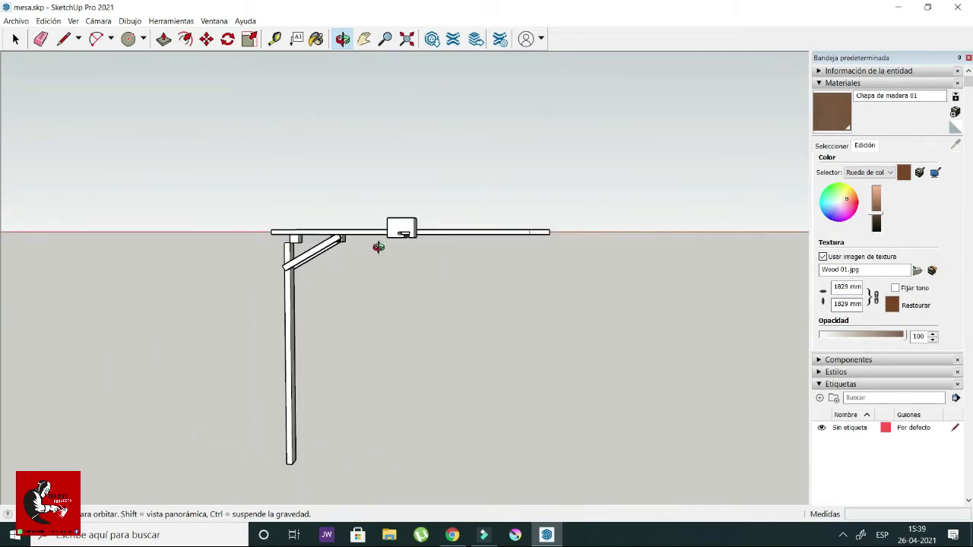
{"action": "scroll", "coordinate": [385, 238], "scroll_direction": "up", "scroll_amount": 1}
{"action": "scroll", "coordinate": [385, 238], "scroll_direction": "up", "scroll_amount": 1}
{"action": "scroll", "coordinate": [380, 242], "scroll_direction": "up", "scroll_amount": 1}
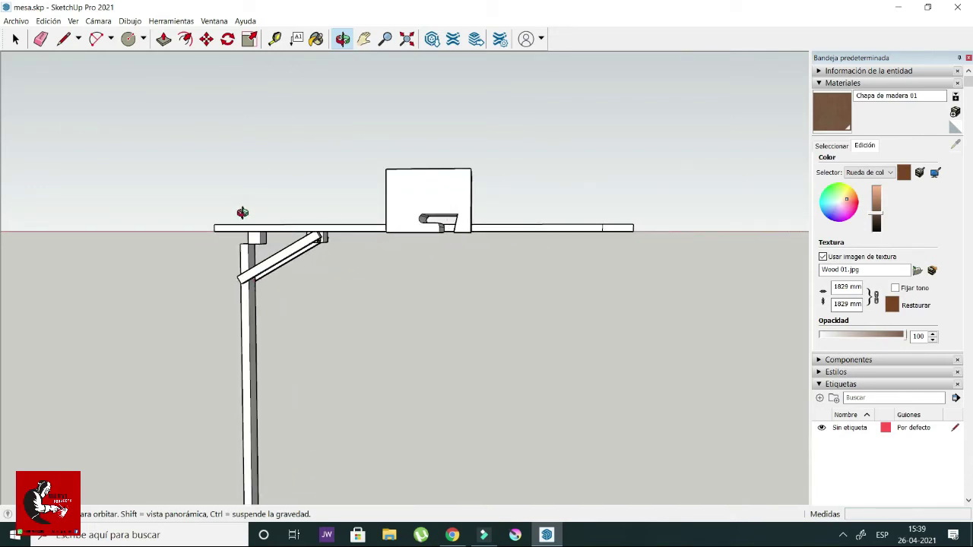
{"action": "scroll", "coordinate": [329, 207], "scroll_direction": "down", "scroll_amount": 1}
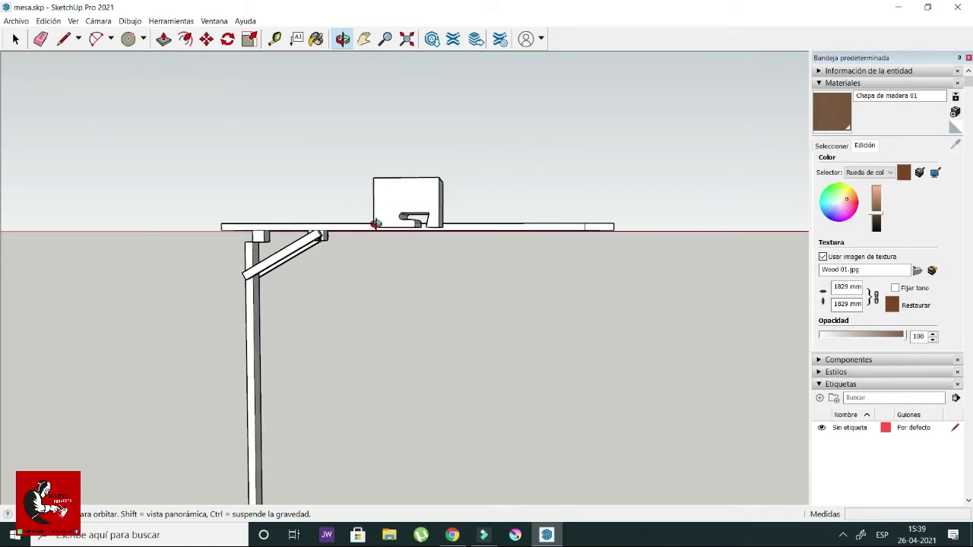
{"action": "left_click_drag", "start_coordinate": [423, 201], "coordinate": [456, 212]}
{"action": "key", "text": "h"}
{"action": "left_click_drag", "start_coordinate": [398, 224], "coordinate": [429, 210]}
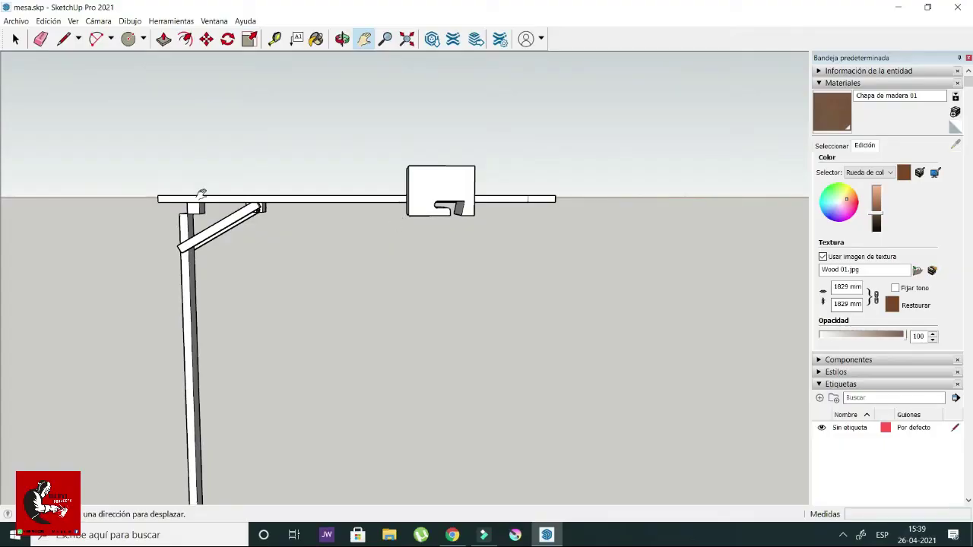
- Orbit and pan below the table to see the tabletop underside, support leg and diagonal brace
{"action": "left_click_drag", "start_coordinate": [201, 194], "coordinate": [171, 223]}
{"action": "middle_click_drag", "start_coordinate": [169, 223], "coordinate": [279, 215]}
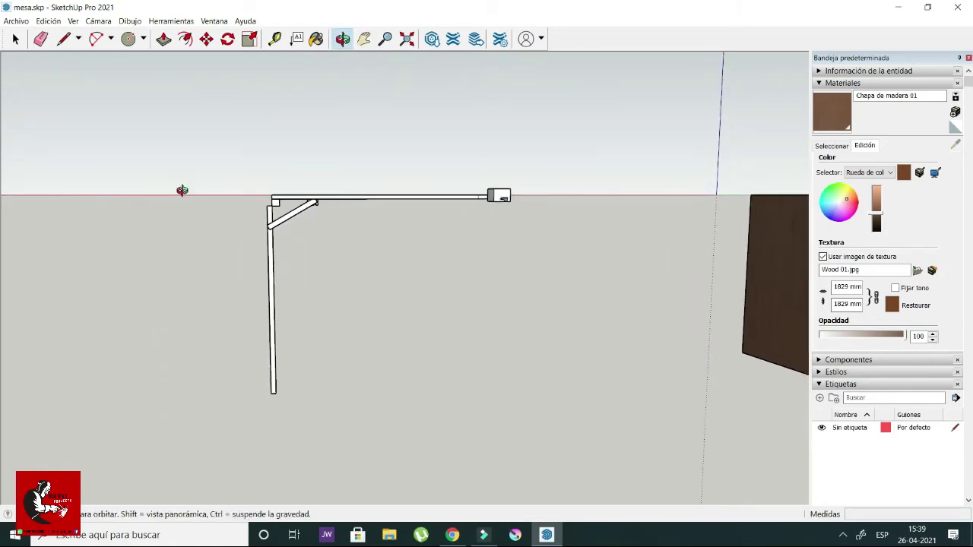
{"action": "mouse_move", "coordinate": [183, 190]}
{"action": "middle_mouse_down"}
{"action": "mouse_move", "coordinate": [524, 226]}
{"action": "mouse_move", "coordinate": [651, 218]}
{"action": "mouse_move", "coordinate": [536, 193]}
{"action": "middle_mouse_up"}
{"action": "mouse_move", "coordinate": [354, 203]}
{"action": "middle_mouse_down"}
{"action": "mouse_move", "coordinate": [371, 263]}
{"action": "mouse_move", "coordinate": [380, 267]}
{"action": "mouse_move", "coordinate": [403, 235]}
{"action": "middle_mouse_up"}
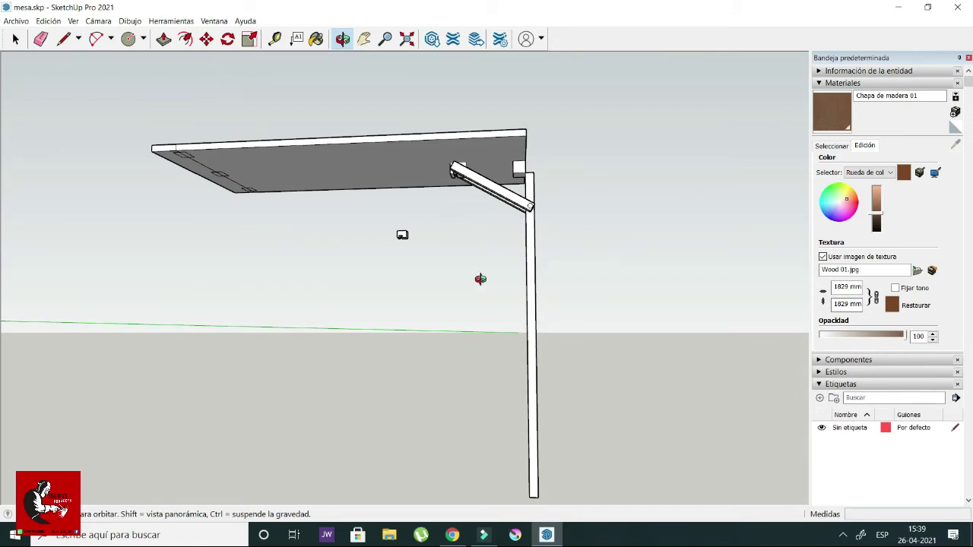
{"action": "mouse_move", "coordinate": [480, 279]}
{"action": "middle_mouse_down"}
{"action": "mouse_move", "coordinate": [532, 185]}
{"action": "mouse_move", "coordinate": [539, 191]}
{"action": "mouse_move", "coordinate": [535, 167]}
{"action": "mouse_move", "coordinate": [569, 173]}
{"action": "middle_mouse_up"}
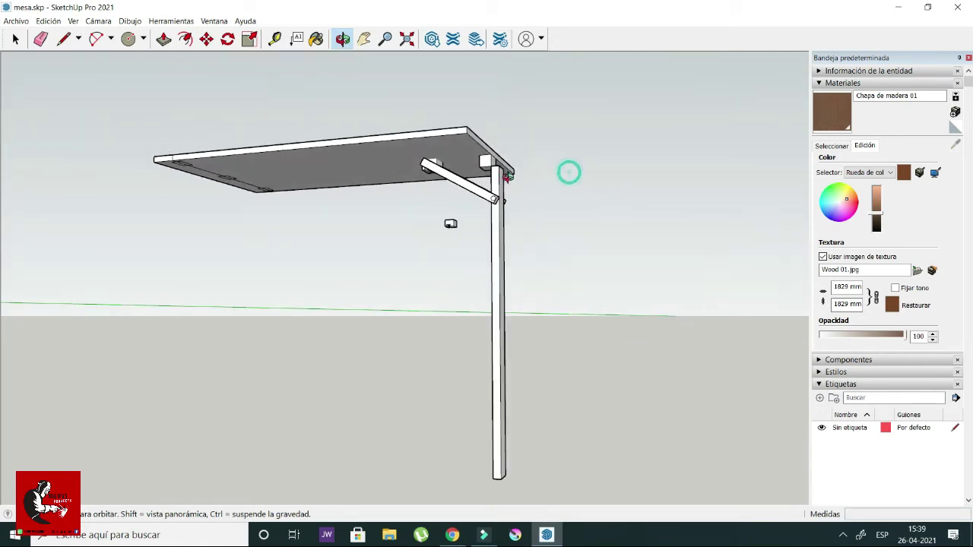
- Cancel a stray line, then orbit and zoom in toward the tabletop underside and leg
{"action": "left_click", "coordinate": [467, 133]}
{"action": "key", "text": "Escape"}
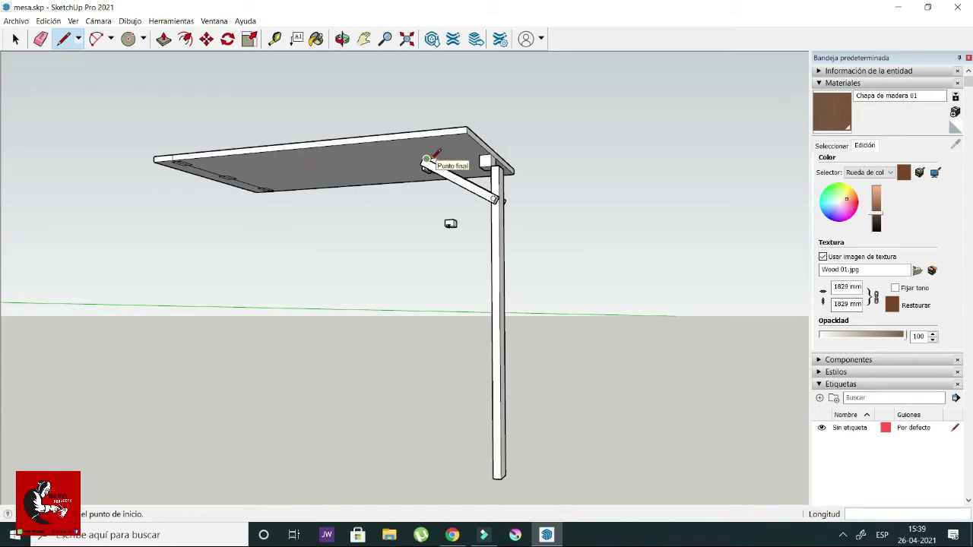
{"action": "middle_click_drag", "start_coordinate": [426, 159], "coordinate": [502, 169]}
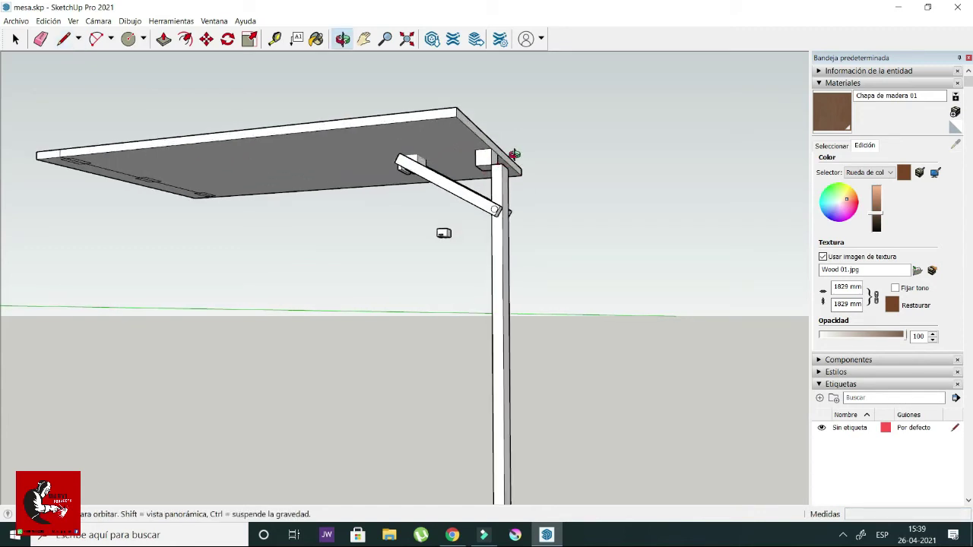
{"action": "scroll", "coordinate": [517, 155], "scroll_direction": "up", "scroll_amount": 1}
{"action": "scroll", "coordinate": [532, 153], "scroll_direction": "up", "scroll_amount": 1}
{"action": "scroll", "coordinate": [540, 153], "scroll_direction": "up", "scroll_amount": 2}
{"action": "scroll", "coordinate": [547, 152], "scroll_direction": "up", "scroll_amount": 2}
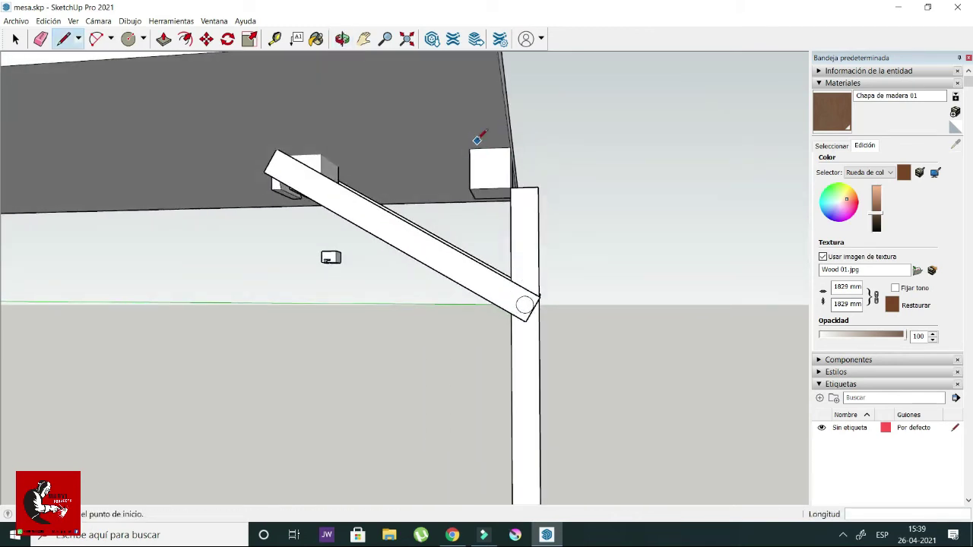
{"action": "scroll", "coordinate": [486, 148], "scroll_direction": "down", "scroll_amount": 2}
{"action": "scroll", "coordinate": [498, 147], "scroll_direction": "down", "scroll_amount": 2}
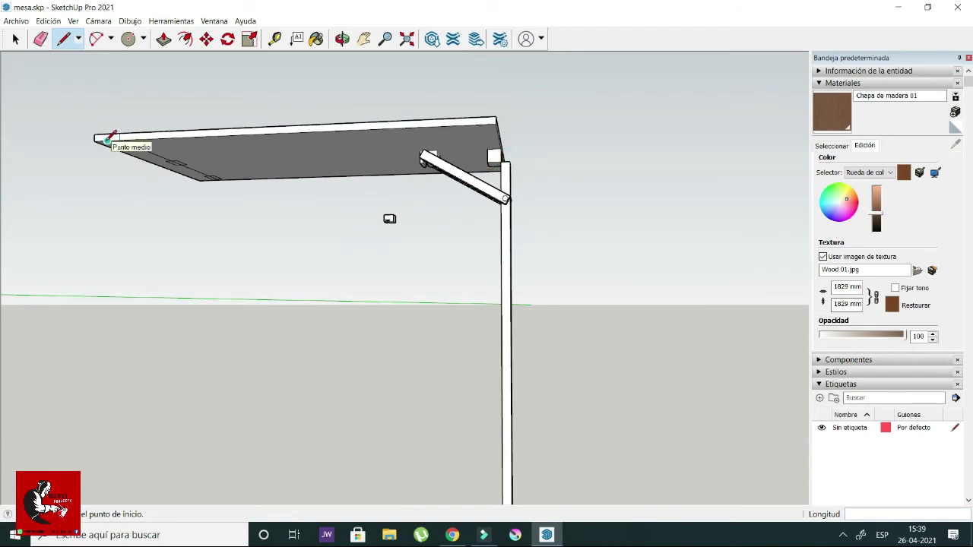
- Pan and orbit to close in on the joint where the diagonal brace meets the leg
{"action": "key", "text": "h"}
{"action": "left_click_drag", "start_coordinate": [372, 181], "coordinate": [434, 169]}
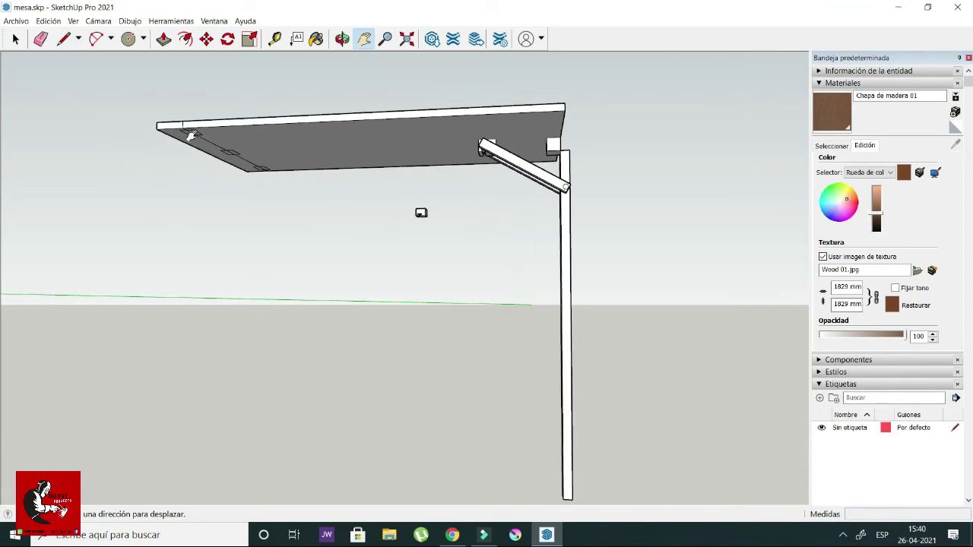
{"action": "middle_click_drag", "start_coordinate": [421, 212], "coordinate": [347, 213]}
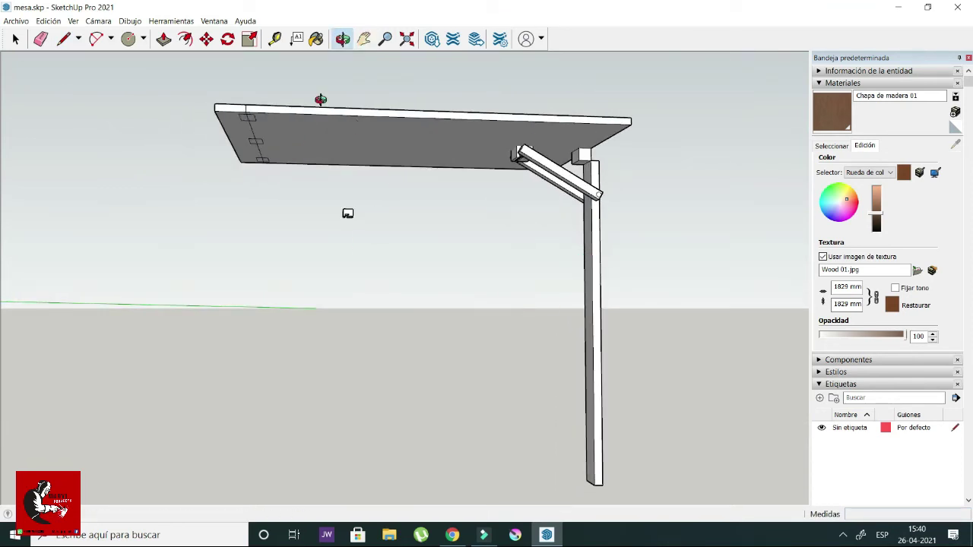
{"action": "key", "text": "l"}
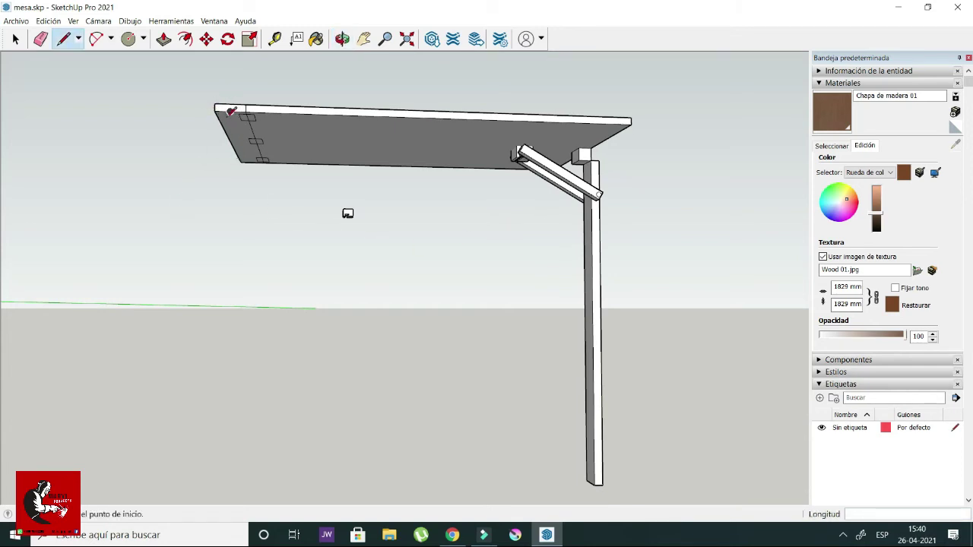
{"action": "scroll", "coordinate": [230, 113], "scroll_direction": "down", "scroll_amount": 2}
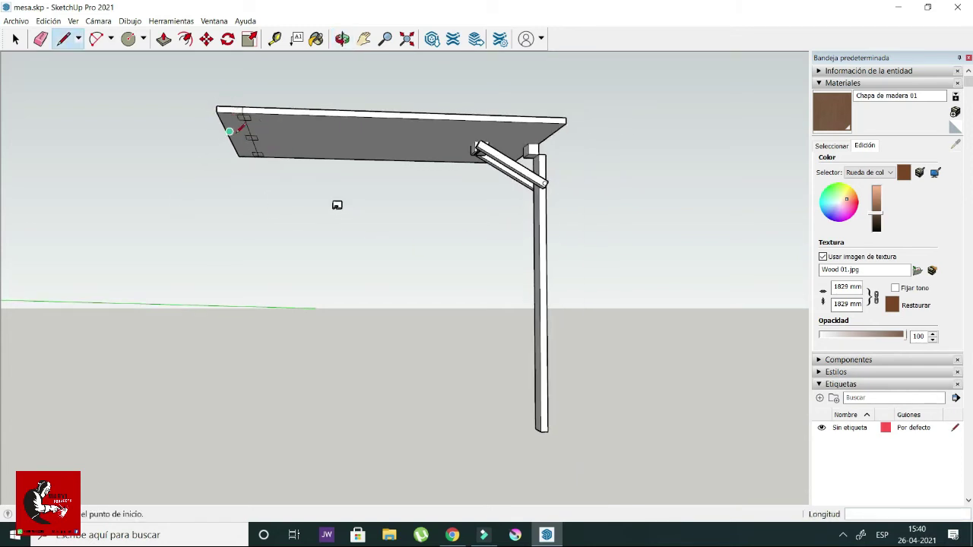
{"action": "mouse_move", "coordinate": [491, 135]}
{"action": "middle_mouse_down"}
{"action": "mouse_move", "coordinate": [519, 154]}
{"action": "mouse_move", "coordinate": [407, 145]}
{"action": "middle_mouse_up"}
{"action": "scroll", "coordinate": [497, 169], "scroll_direction": "up", "scroll_amount": 5}
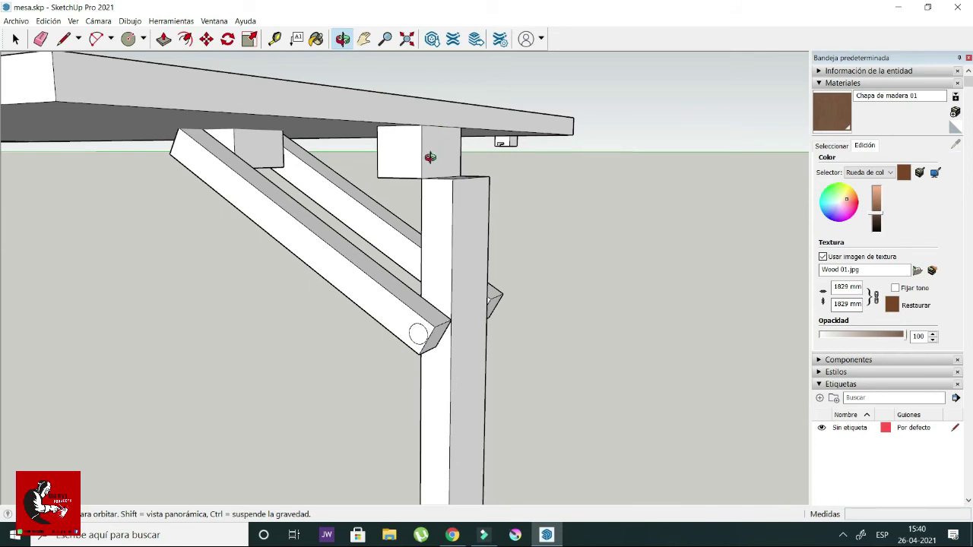
- Draw a vertical edge connecting the leg's top corner to the bracket block's top corner
{"action": "left_click_drag", "start_coordinate": [462, 206], "coordinate": [595, 196]}
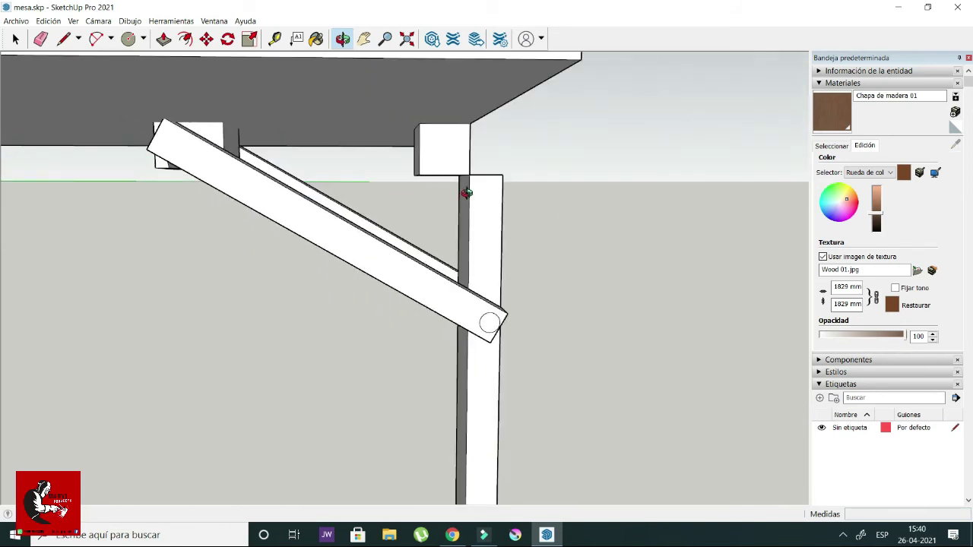
{"action": "left_click_drag", "start_coordinate": [462, 196], "coordinate": [495, 179]}
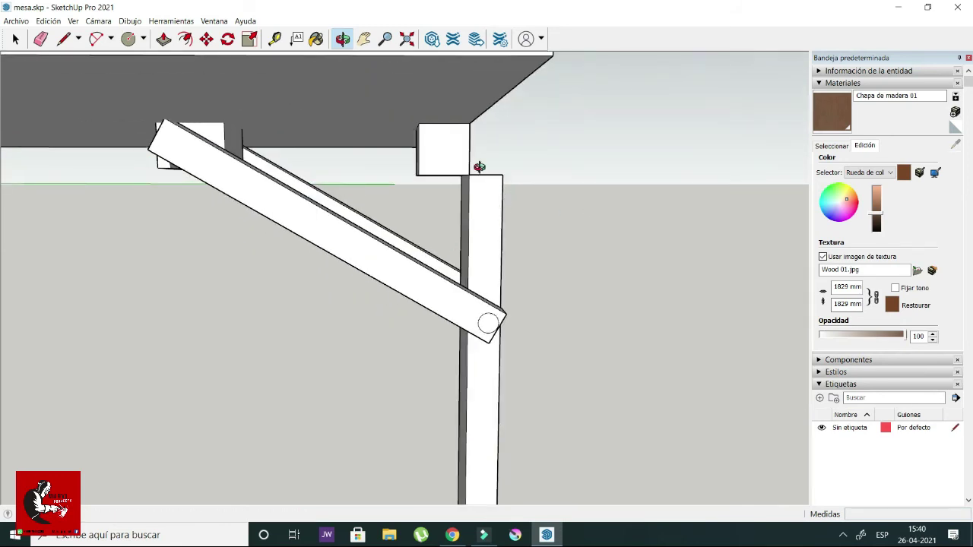
{"action": "key", "text": "l"}
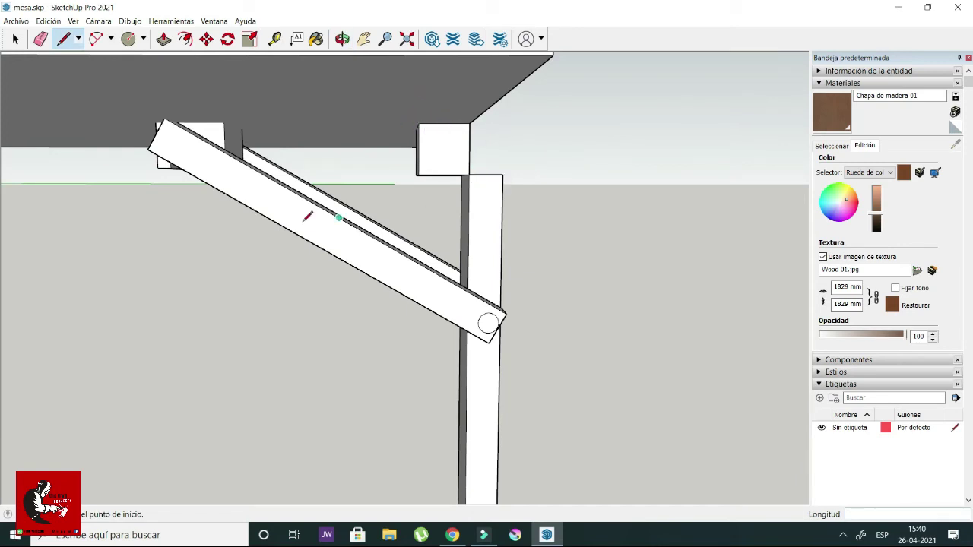
{"action": "scroll", "coordinate": [486, 191], "scroll_direction": "down", "scroll_amount": 3}
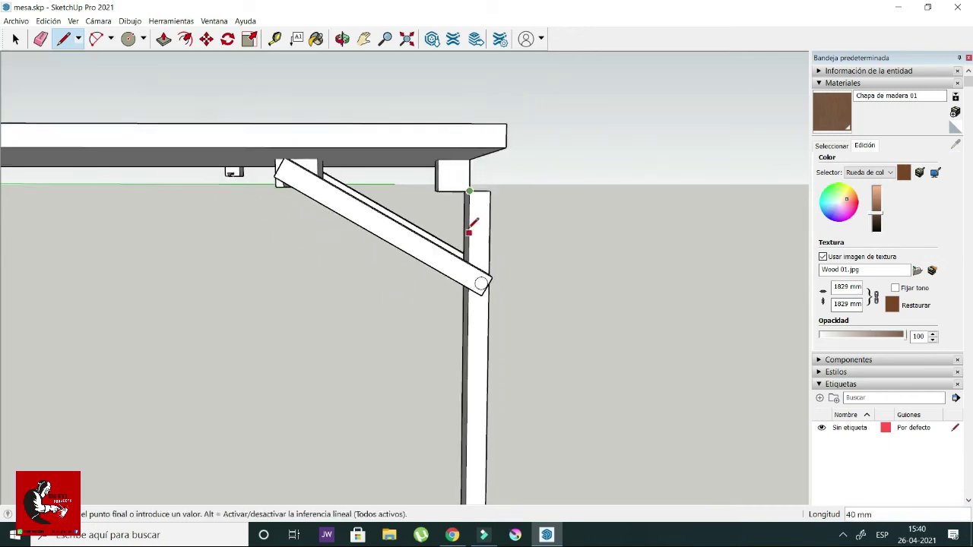
{"action": "mouse_move", "coordinate": [473, 221]}
{"action": "middle_mouse_down", "text": "shift"}
{"action": "mouse_move", "coordinate": [557, 221]}
{"action": "mouse_move", "coordinate": [688, 192]}
{"action": "middle_mouse_up", "text": "shift"}
{"action": "left_click", "coordinate": [649, 145]}
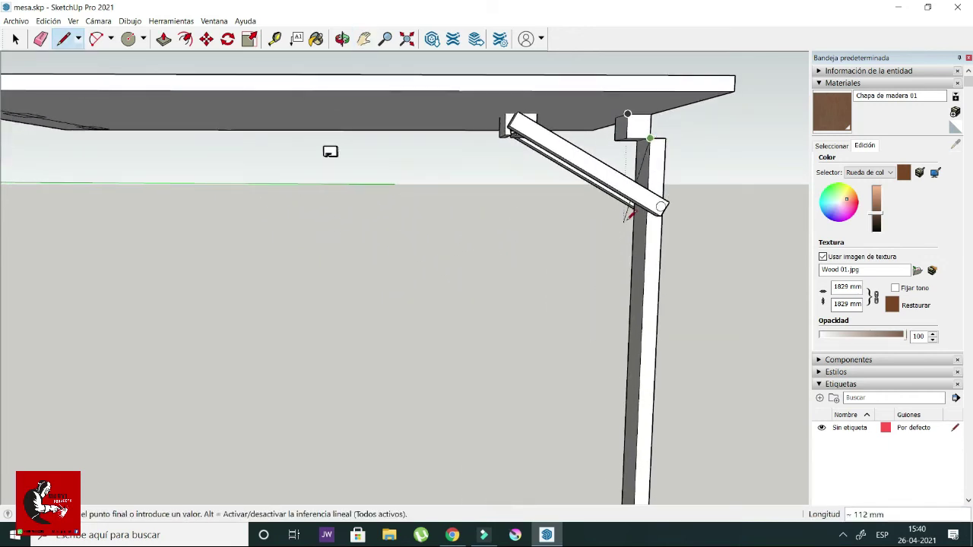
{"action": "key", "text": "Escape"}
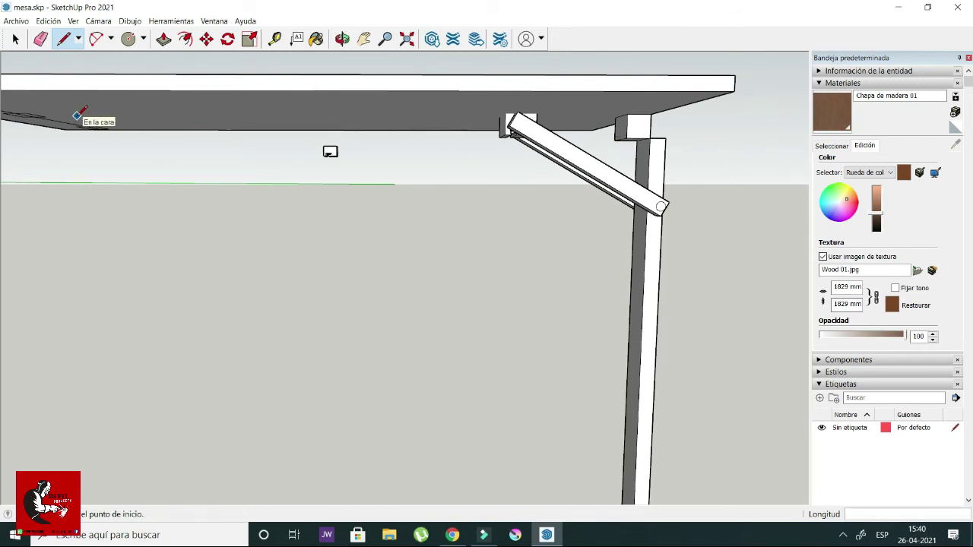
{"action": "middle_click_drag", "start_coordinate": [681, 130], "coordinate": [593, 121], "text": "shift"}
{"action": "left_click", "coordinate": [551, 131]}
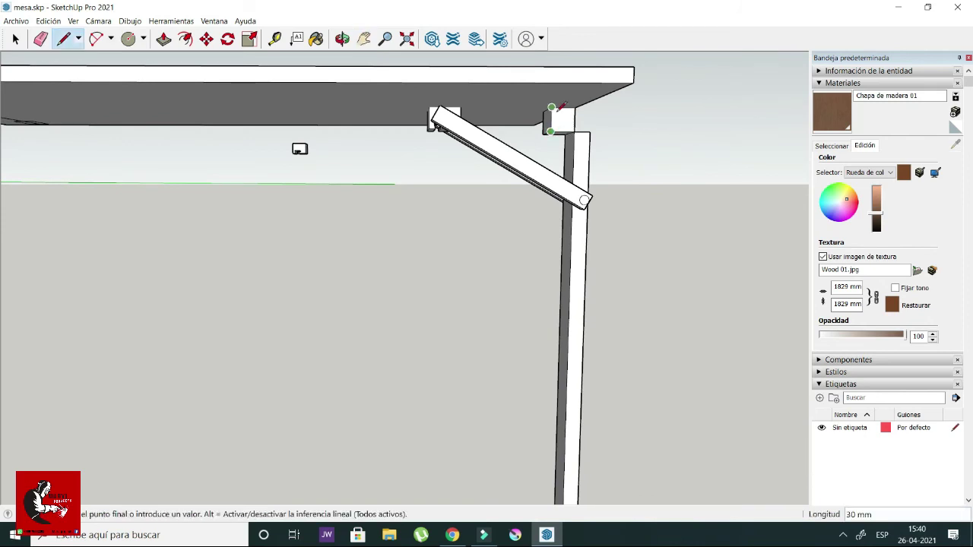
{"action": "left_click", "coordinate": [551, 106]}
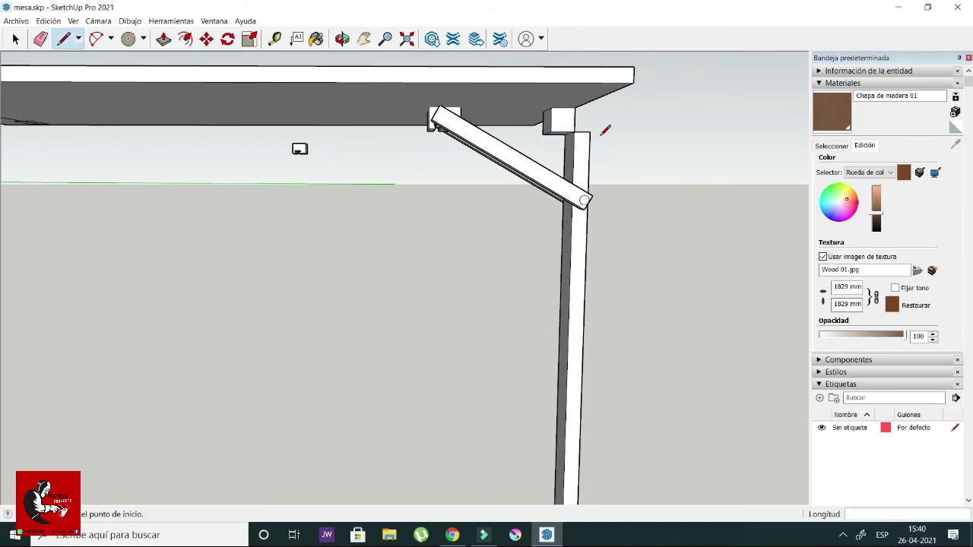
{"action": "mouse_move", "coordinate": [602, 135]}
{"action": "middle_mouse_down"}
{"action": "mouse_move", "coordinate": [549, 142]}
{"action": "mouse_move", "coordinate": [549, 115]}
{"action": "mouse_move", "coordinate": [426, 215]}
{"action": "mouse_move", "coordinate": [451, 228]}
{"action": "mouse_move", "coordinate": [491, 215]}
{"action": "mouse_move", "coordinate": [370, 191]}
{"action": "mouse_move", "coordinate": [412, 128]}
{"action": "mouse_move", "coordinate": [390, 91]}
{"action": "mouse_move", "coordinate": [397, 133]}
{"action": "middle_mouse_up"}
- Orbit from beneath the table up to an oblique side view showing the leg and wood panel
{"action": "mouse_move", "coordinate": [570, 139]}
{"action": "middle_mouse_down"}
{"action": "mouse_move", "coordinate": [330, 215]}
{"action": "mouse_move", "coordinate": [302, 243]}
{"action": "mouse_move", "coordinate": [720, 267]}
{"action": "mouse_move", "coordinate": [480, 259]}
{"action": "mouse_move", "coordinate": [436, 269]}
{"action": "mouse_move", "coordinate": [458, 252]}
{"action": "mouse_move", "coordinate": [454, 270]}
{"action": "mouse_move", "coordinate": [402, 269]}
{"action": "mouse_move", "coordinate": [391, 226]}
{"action": "middle_mouse_up"}
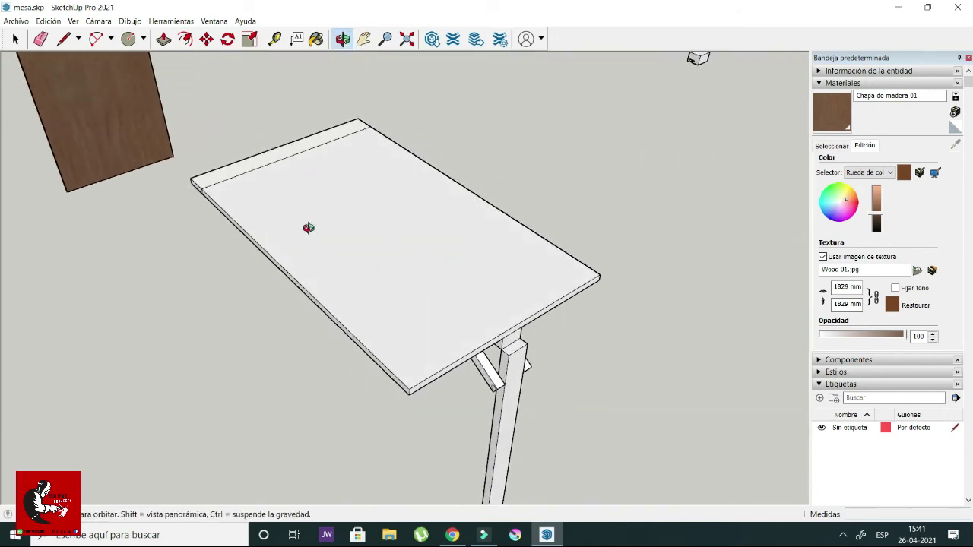
{"action": "mouse_move", "coordinate": [408, 303]}
{"action": "middle_mouse_down"}
{"action": "mouse_move", "coordinate": [412, 289]}
{"action": "mouse_move", "coordinate": [519, 241]}
{"action": "mouse_move", "coordinate": [510, 245]}
{"action": "middle_mouse_up"}
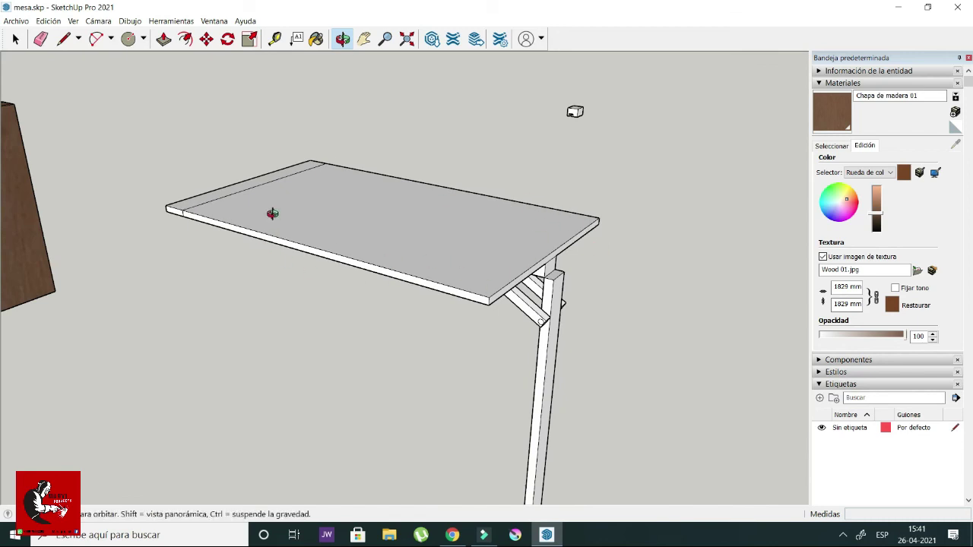
{"action": "mouse_move", "coordinate": [557, 246]}
{"action": "middle_mouse_down"}
{"action": "mouse_move", "coordinate": [693, 269]}
{"action": "mouse_move", "coordinate": [486, 219]}
{"action": "mouse_move", "coordinate": [267, 219]}
{"action": "mouse_move", "coordinate": [164, 158]}
{"action": "mouse_move", "coordinate": [778, 254]}
{"action": "mouse_move", "coordinate": [603, 271]}
{"action": "middle_mouse_up"}
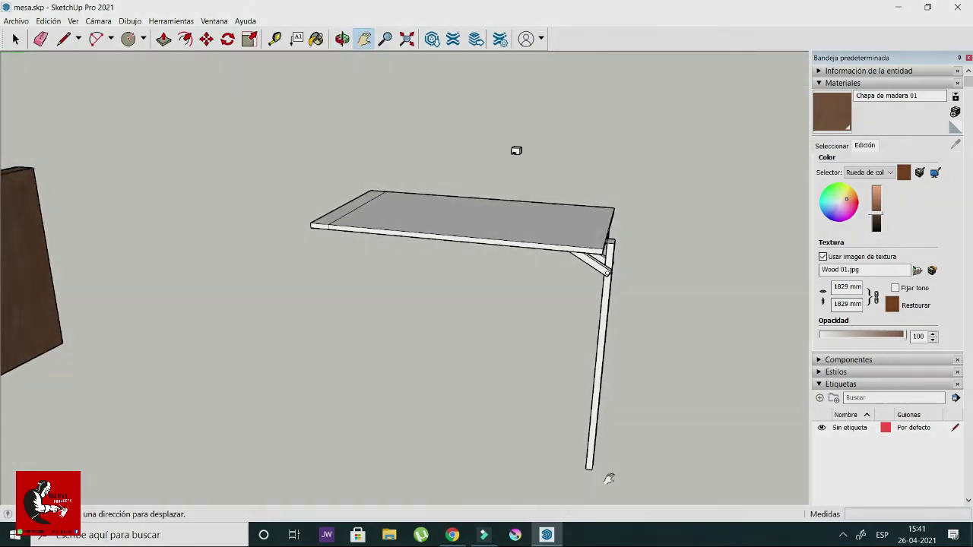